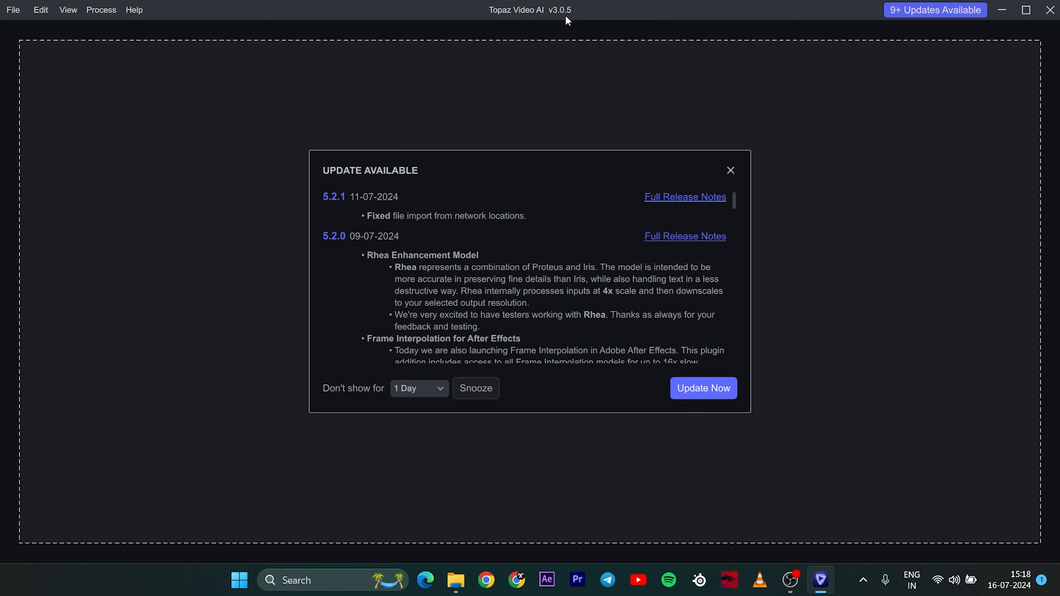
Dismiss the update notice and import the video Priyanka Mohan 2.mp4 from the Tutorial folder.
click(730, 170)
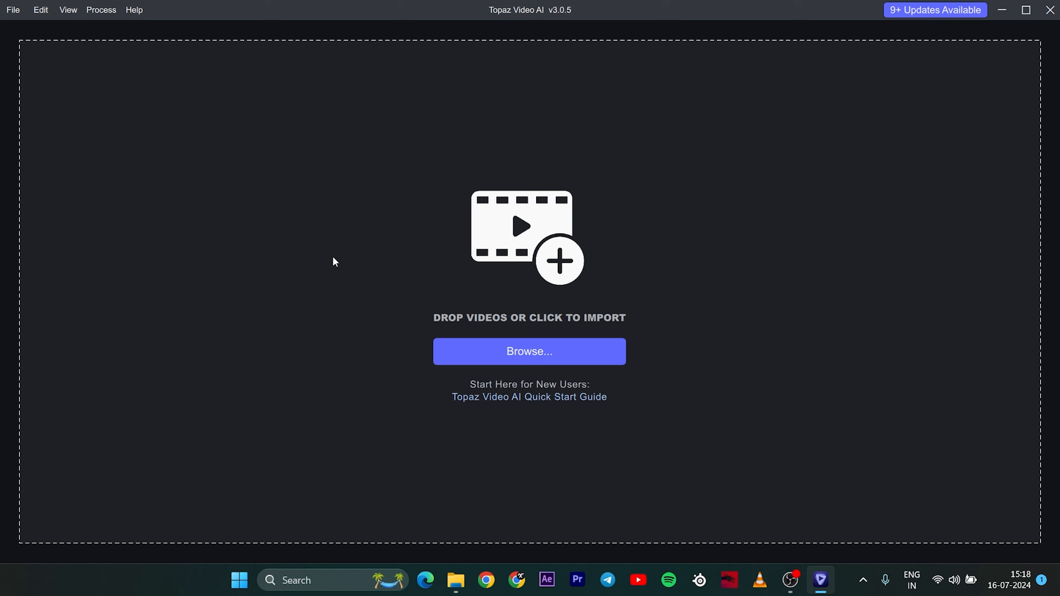
click(529, 353)
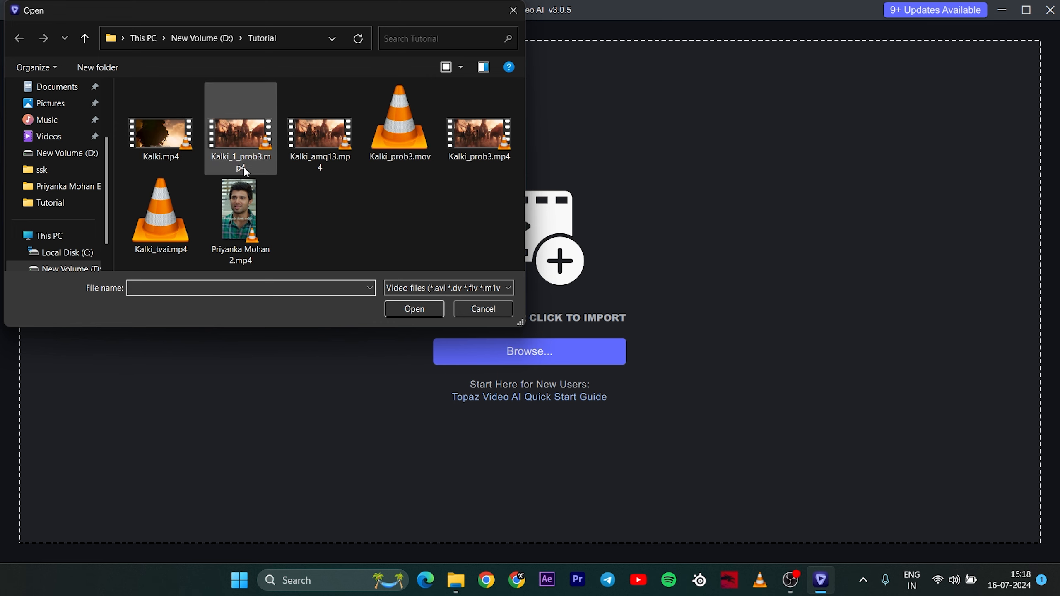
click(232, 204)
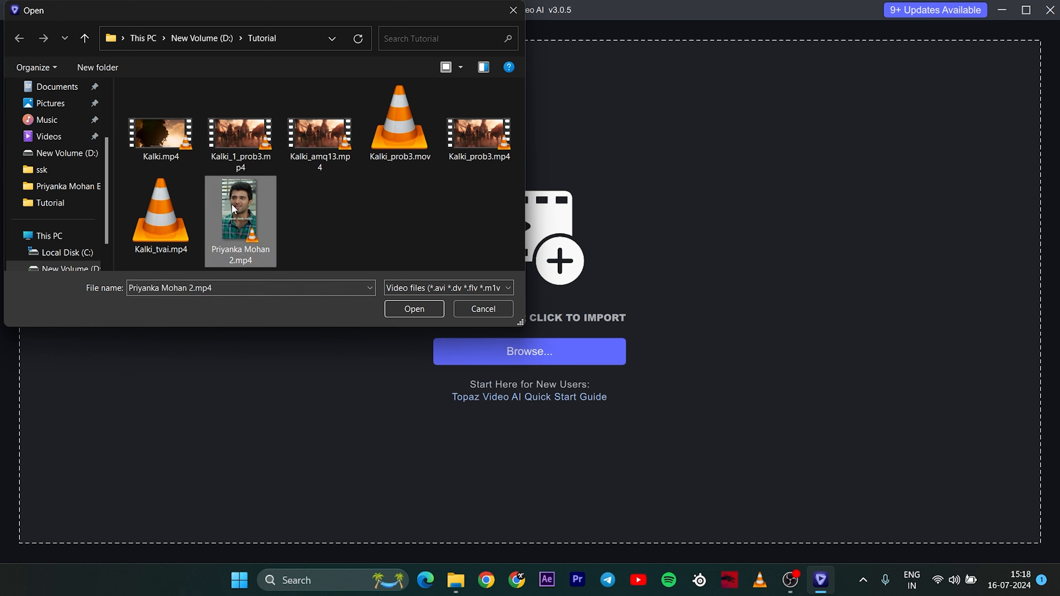
click(422, 308)
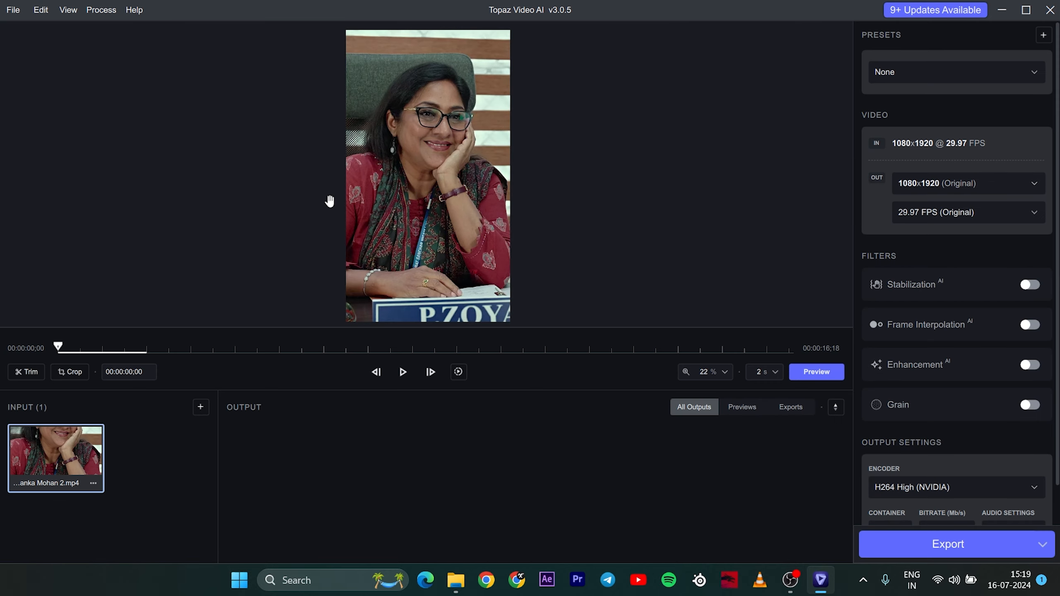
scroll(944, 118, down, 1)
scroll(946, 121, up, 1)
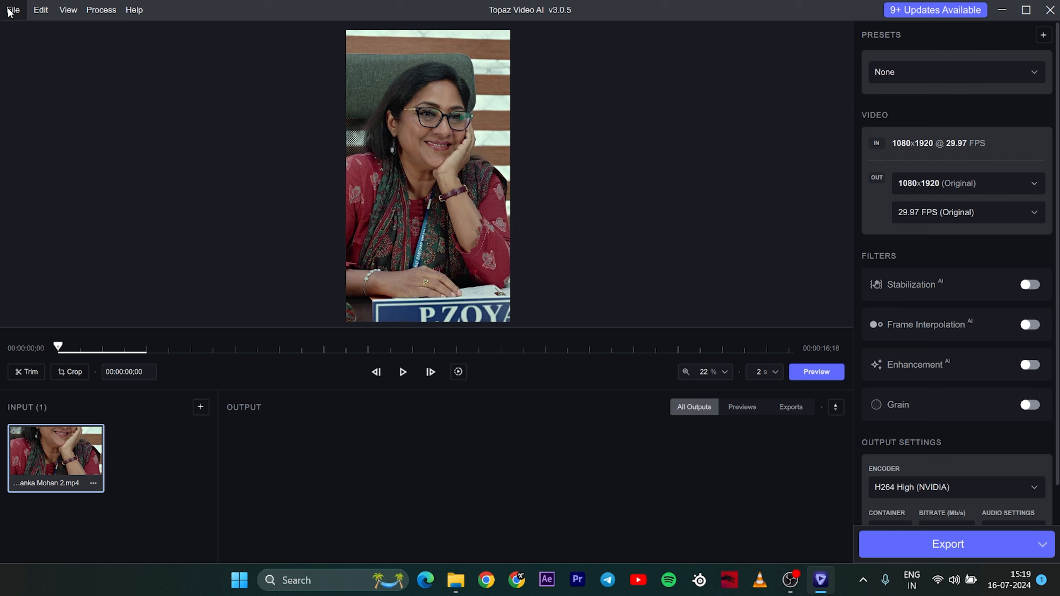
click(13, 10)
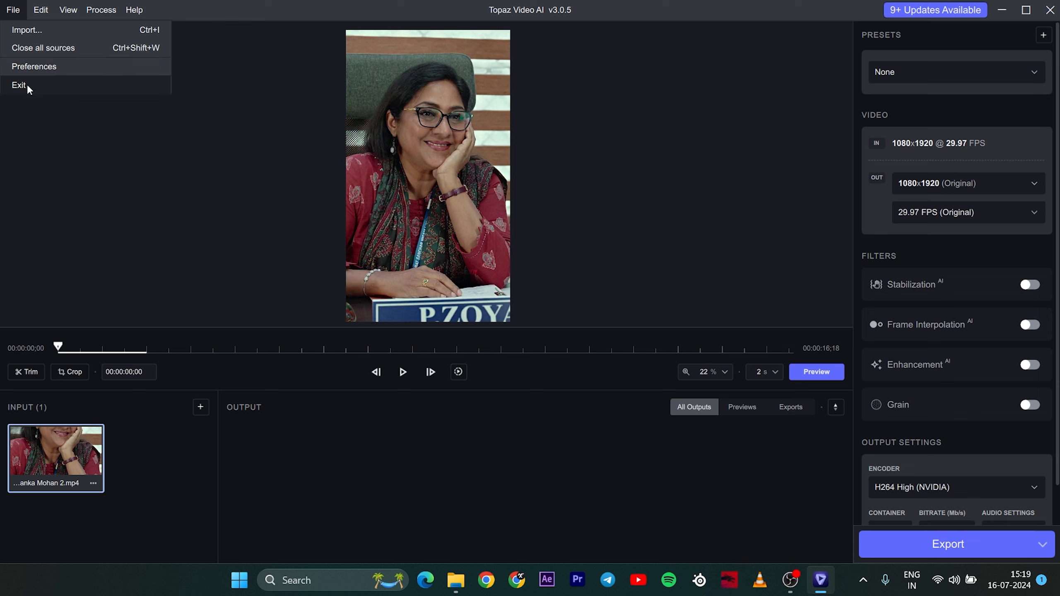
mouse_move(44, 11)
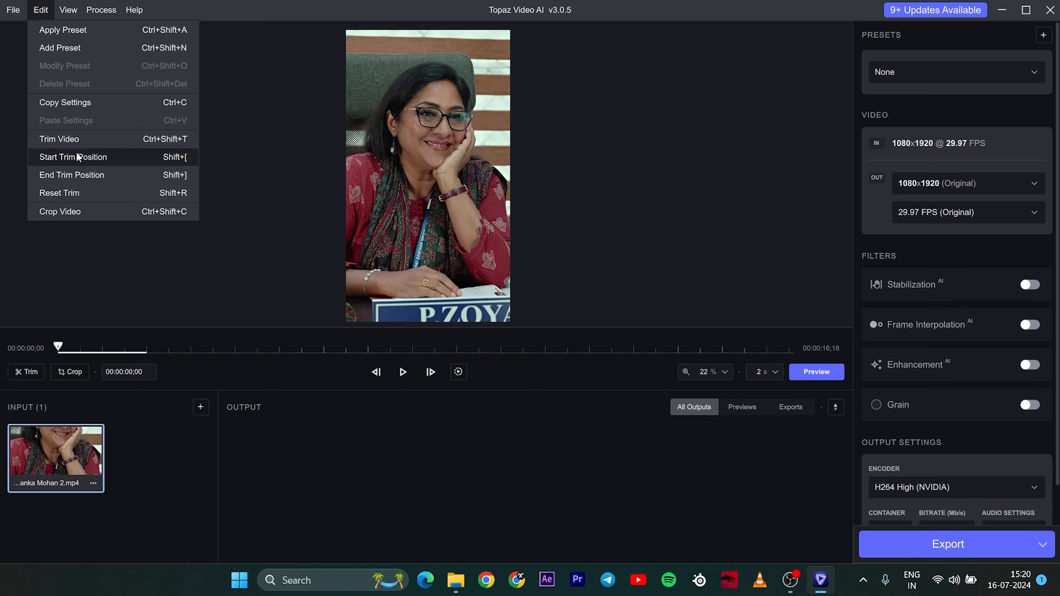
click(42, 13)
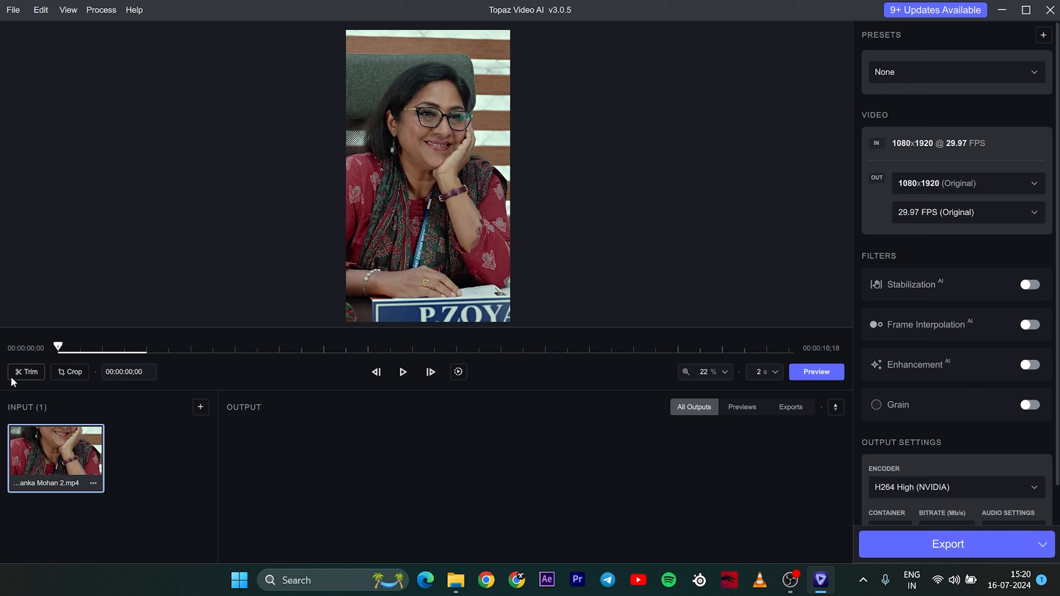
Trim the video to the range from about 00:00:05;05 to 00:00:07;25 and apply the trim.
click(27, 373)
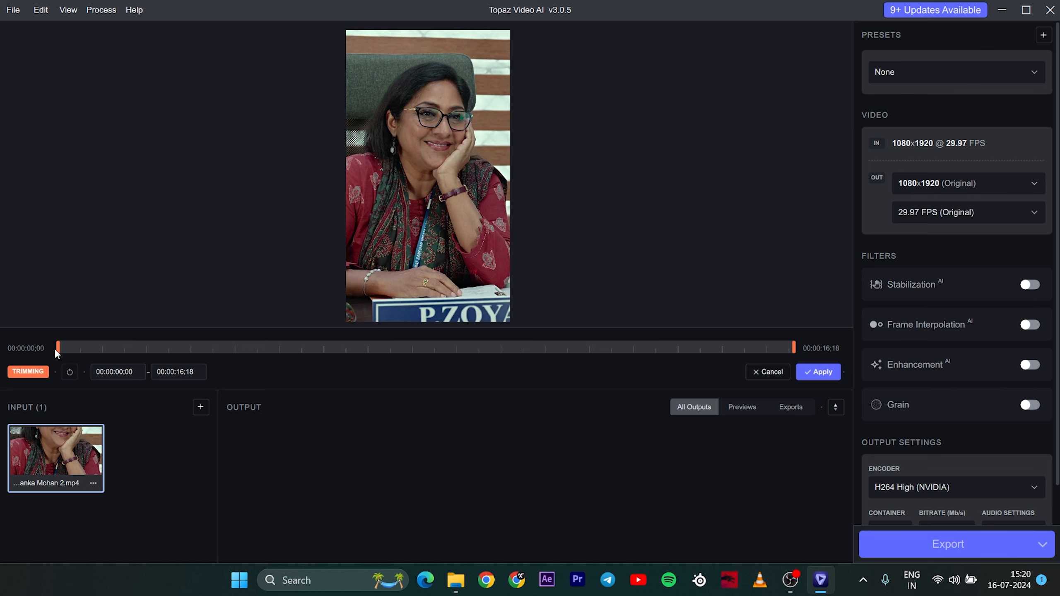
drag(58, 348, 287, 350)
drag(794, 345, 397, 354)
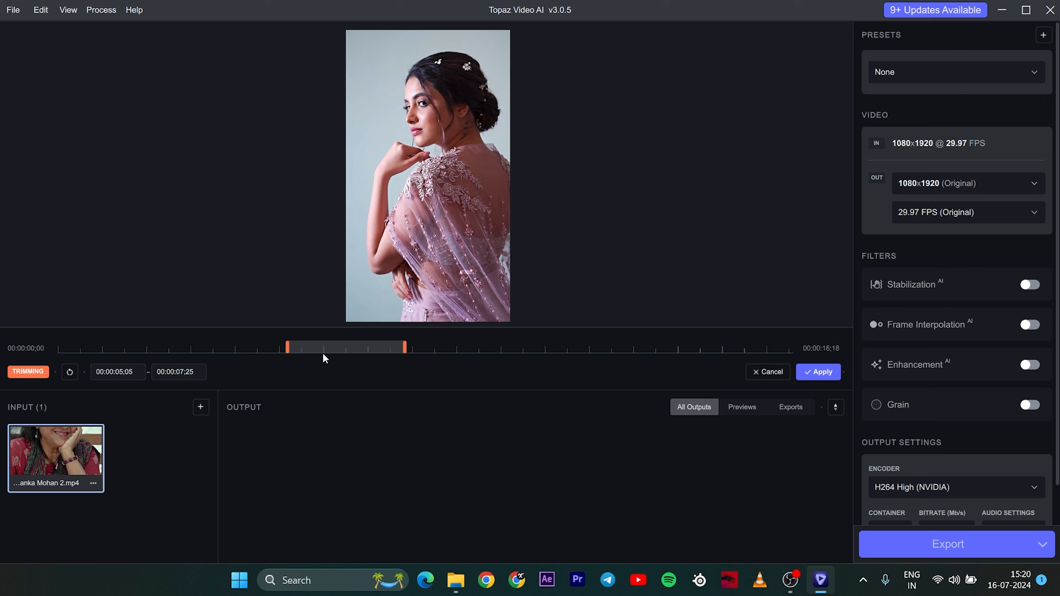
click(812, 377)
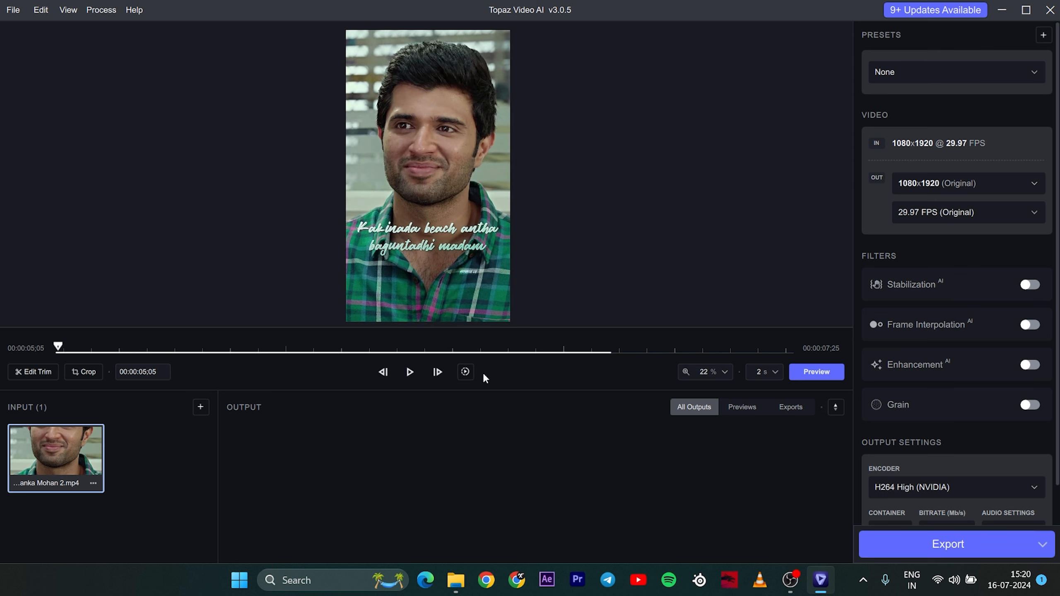
At frame 00:00:06;12, crop the video to about 1080 x 1182 px with a Y offset of about 175 px and apply it.
drag(175, 353, 400, 376)
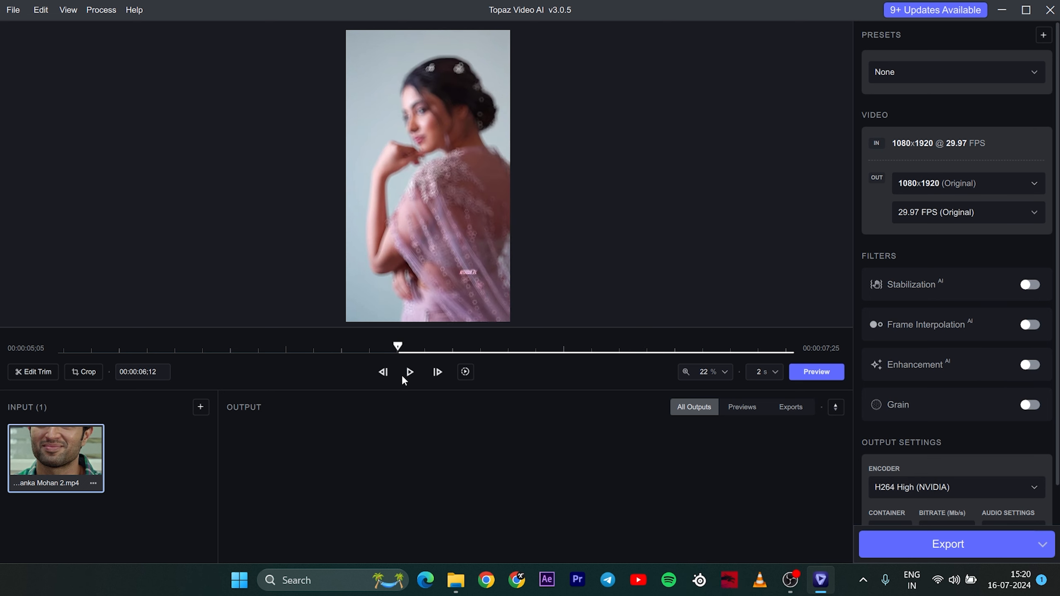
click(85, 373)
drag(413, 323, 435, 341)
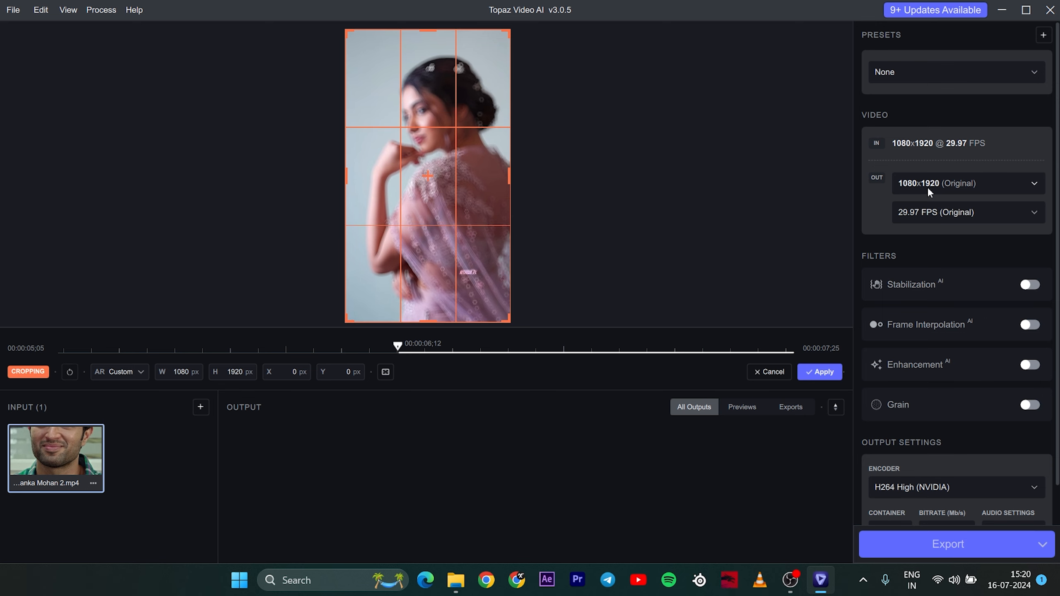
drag(430, 323, 430, 290)
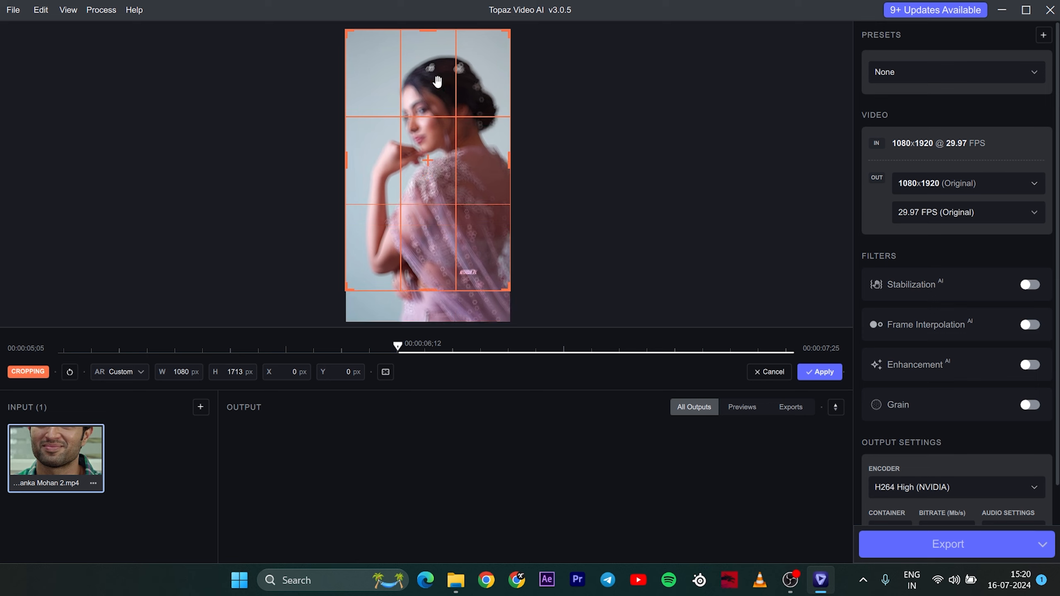
drag(430, 30, 434, 111)
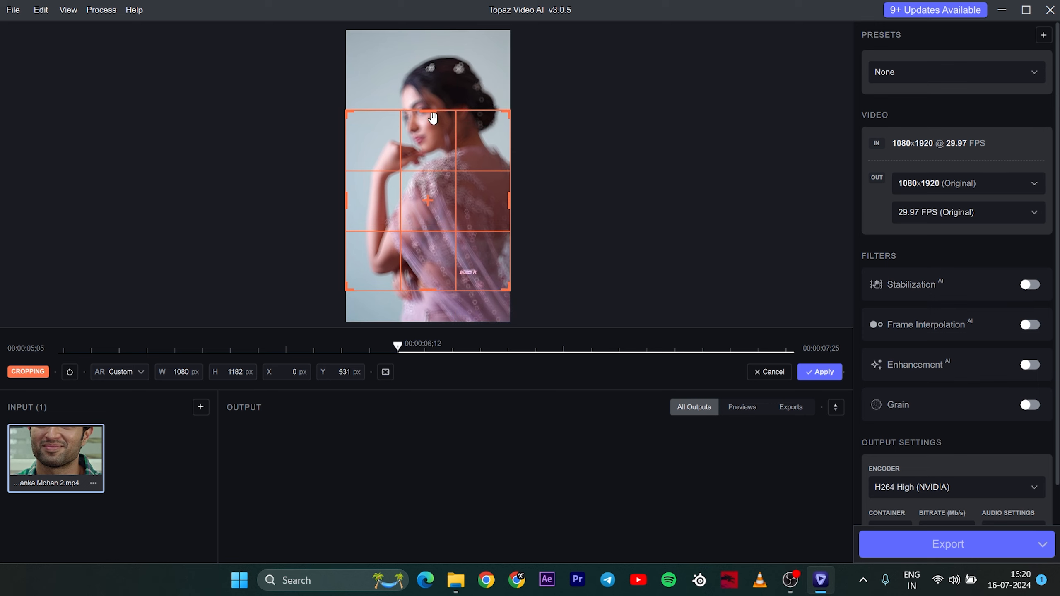
drag(434, 200, 434, 146)
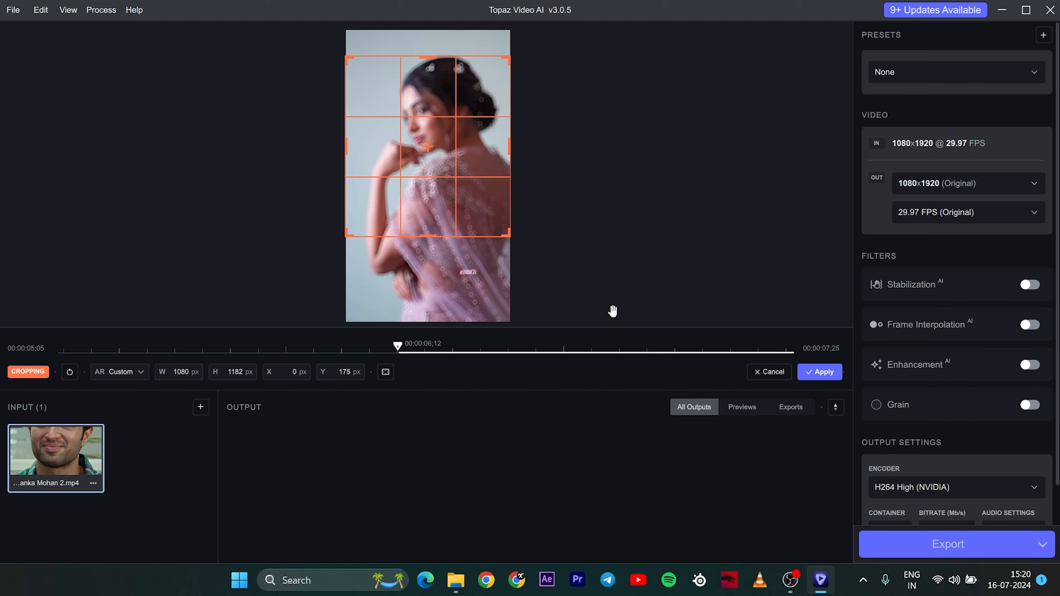
click(809, 369)
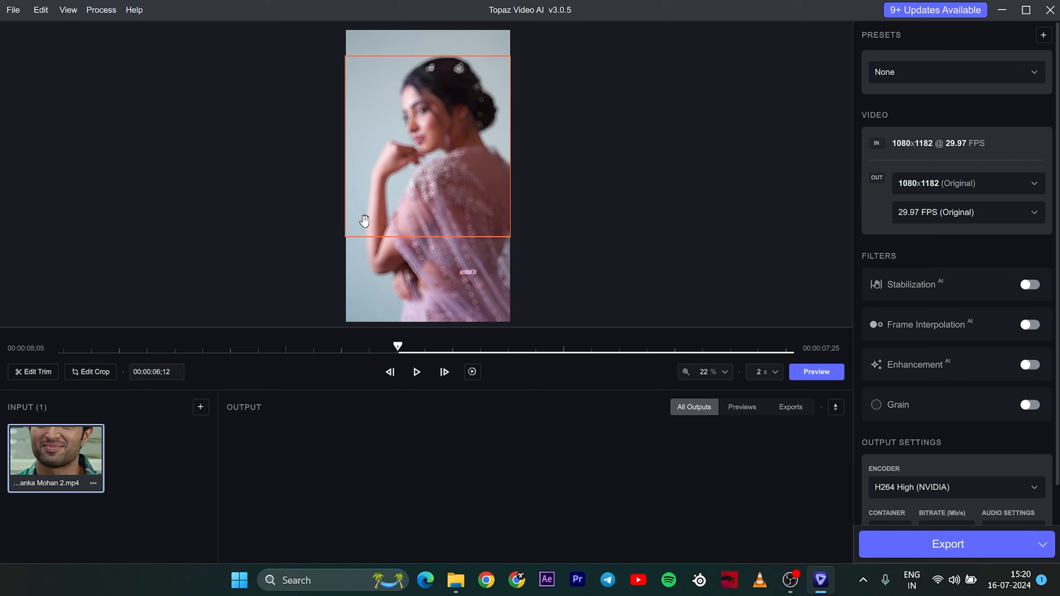
Close all sources and import Priyanka Mohan 2.mp4 again as a fresh input.
click(12, 10)
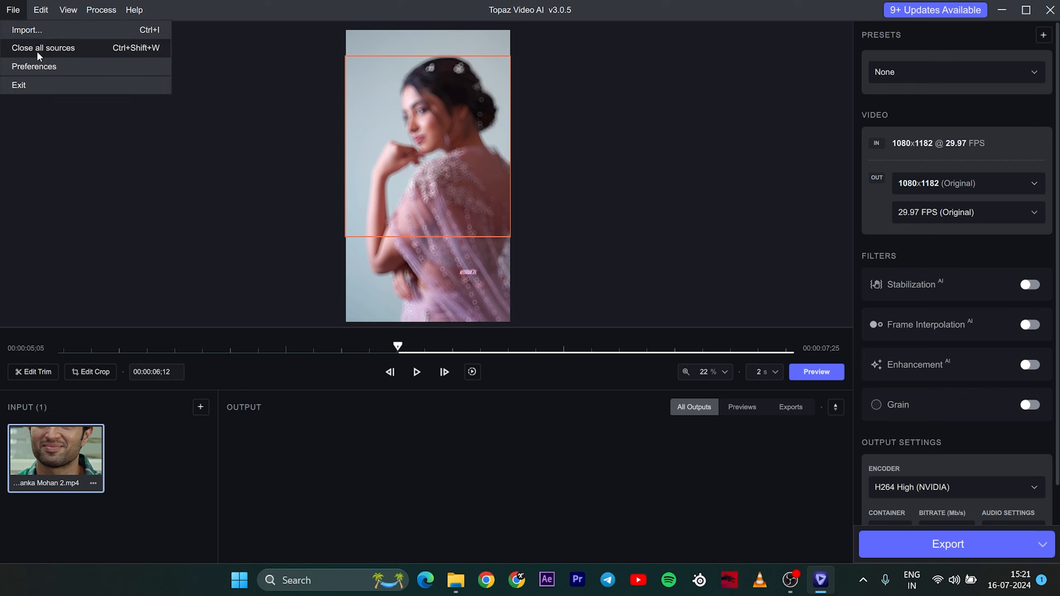
click(51, 53)
click(493, 316)
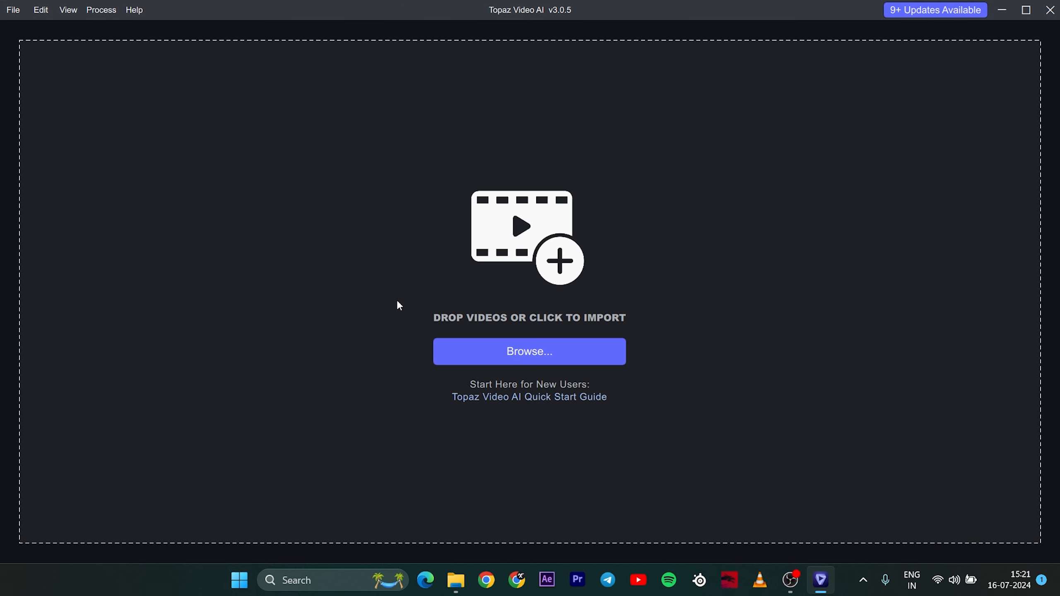
click(517, 358)
click(237, 220)
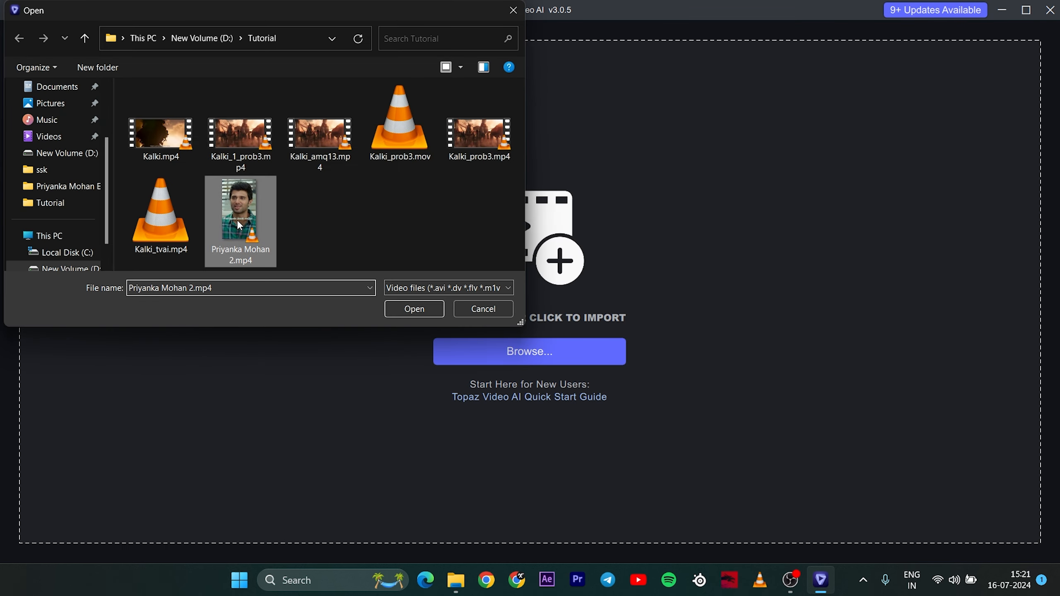
click(430, 307)
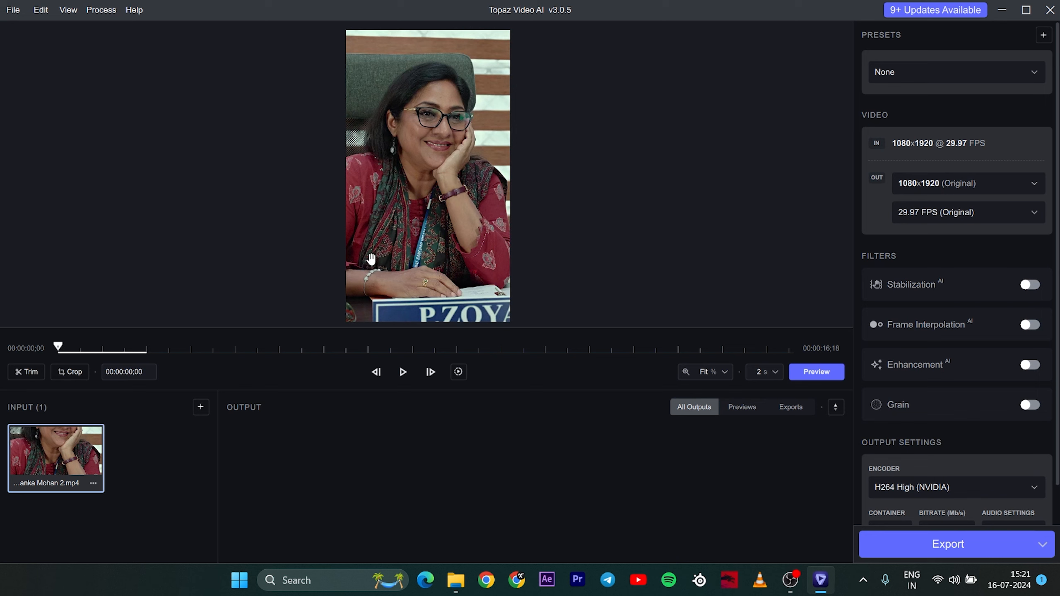
View the video preview at 100% zoom and return it to Fit.
click(71, 14)
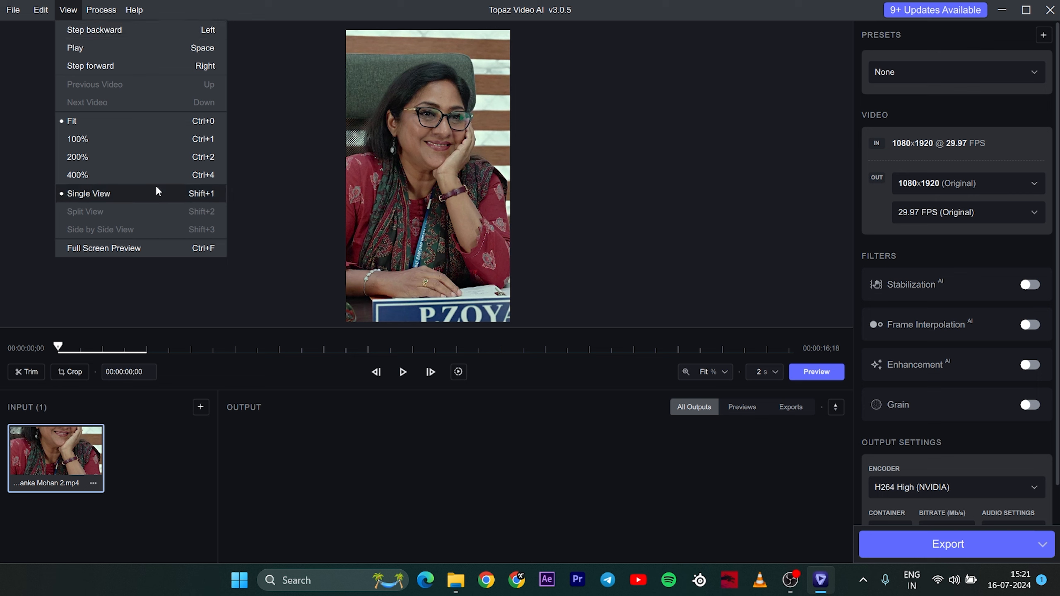
click(127, 139)
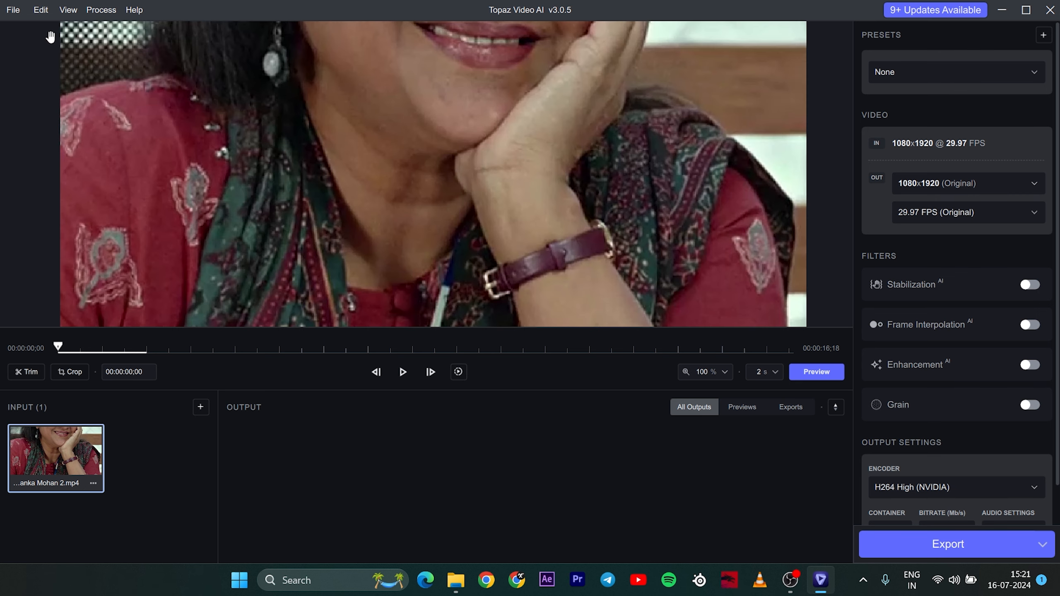
click(61, 12)
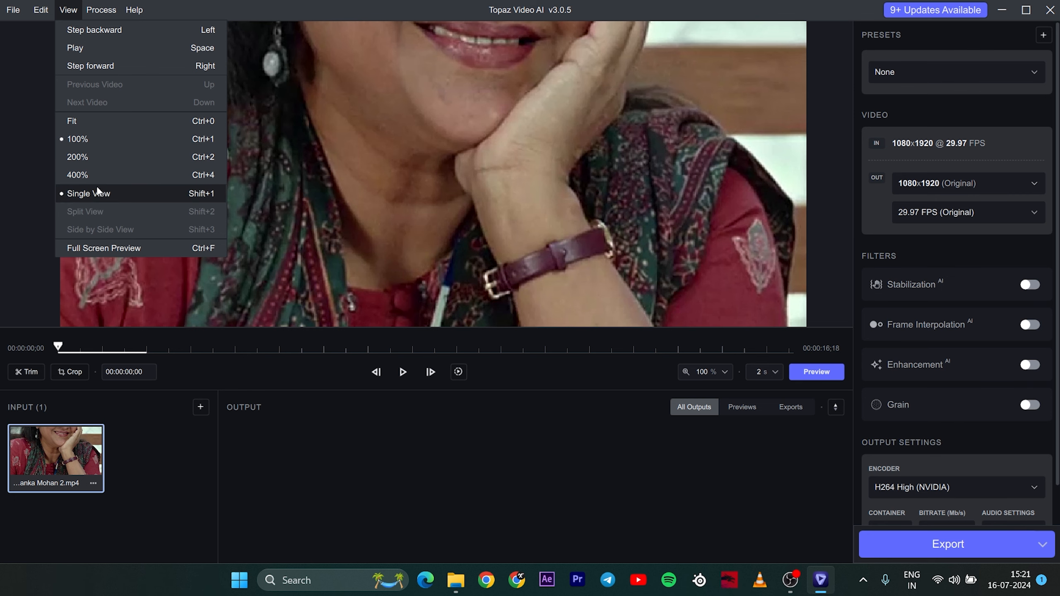
click(84, 125)
Show the video in Full Screen Preview and return to the normal layout.
click(71, 11)
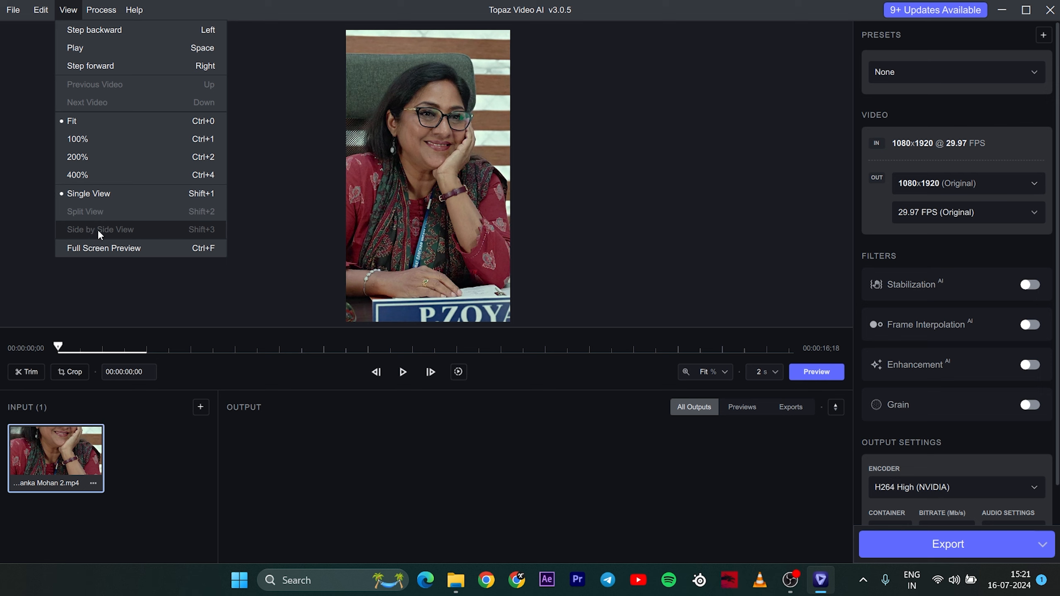
click(94, 248)
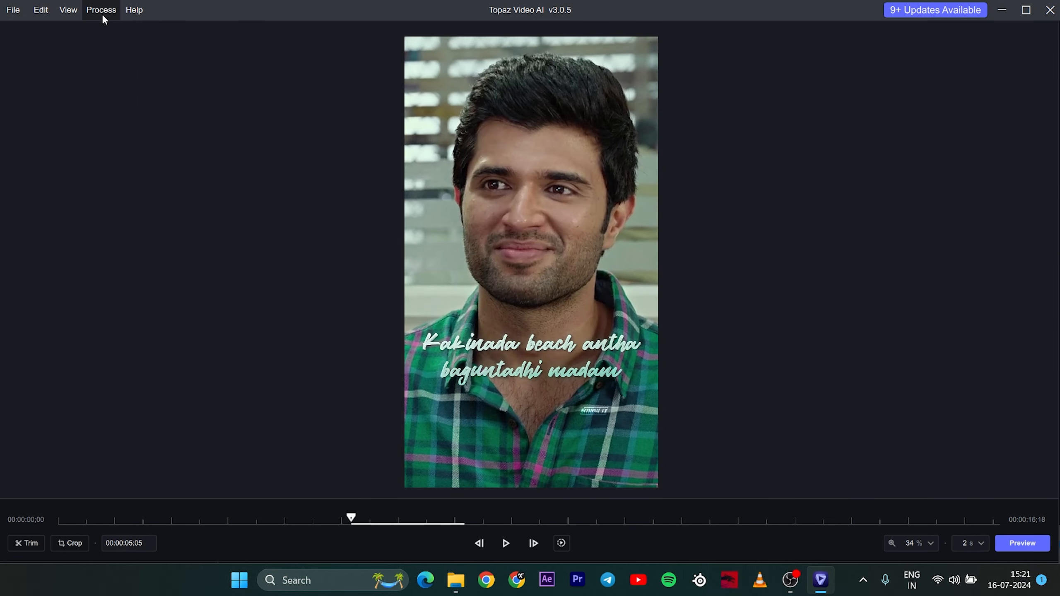
click(68, 10)
click(91, 248)
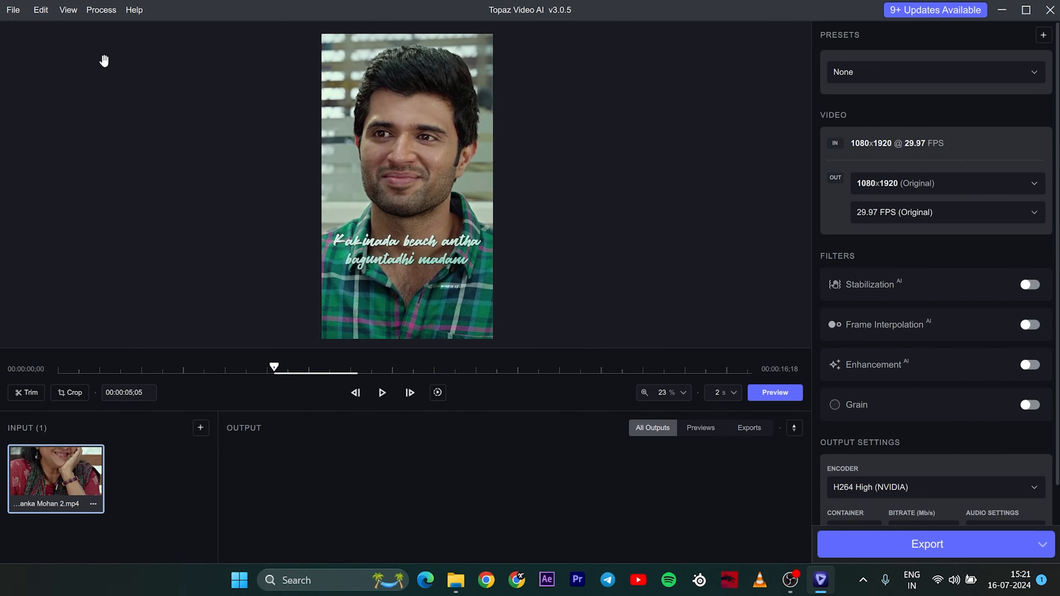
click(106, 16)
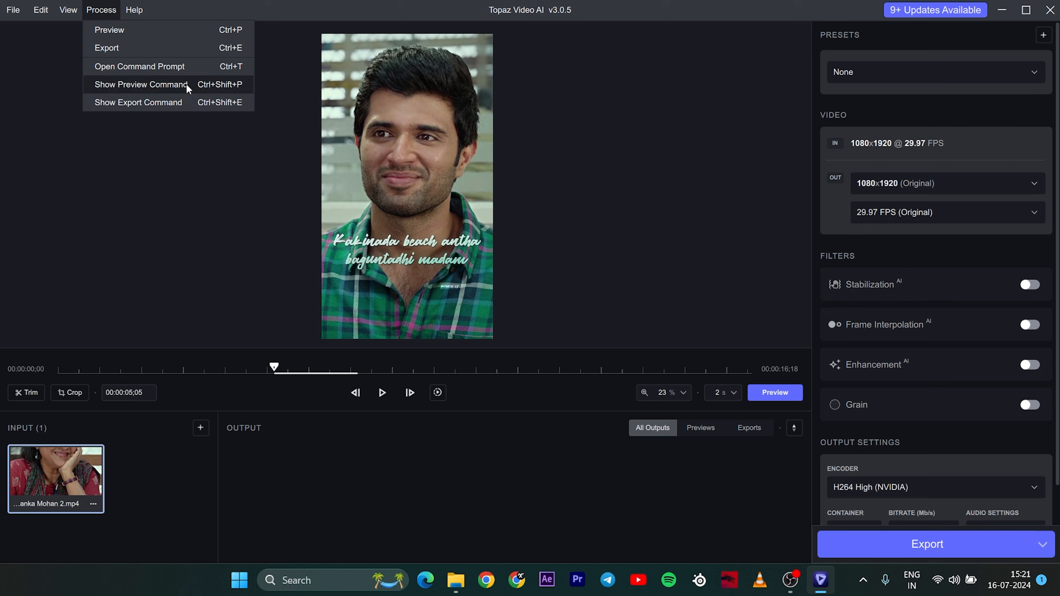
click(102, 11)
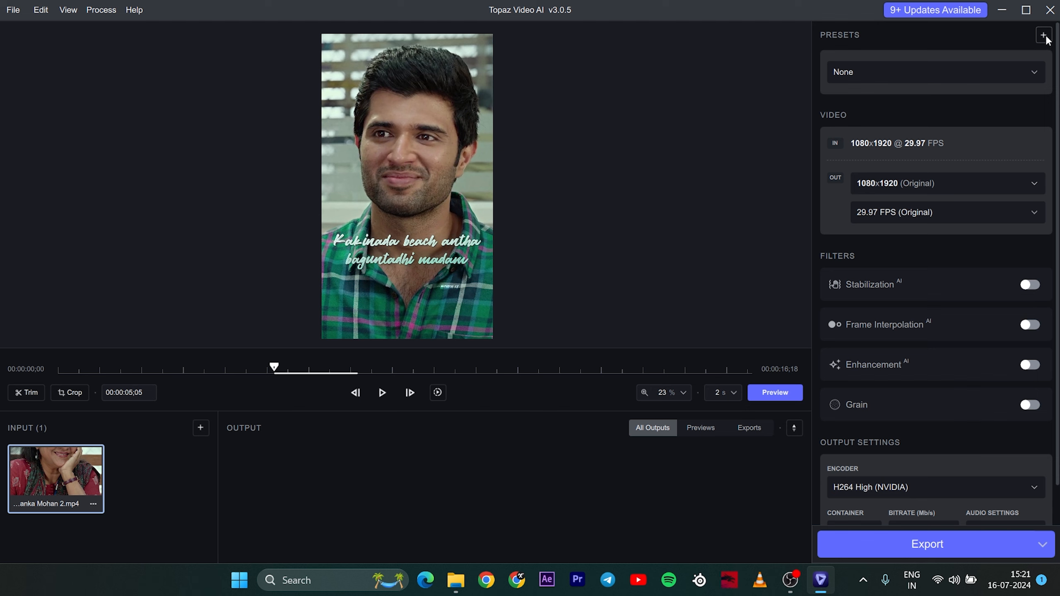
scroll(920, 328, down, 2)
scroll(921, 314, up, 2)
scroll(883, 284, up, 3)
Try the Convert to 60 fps preset, look through its filter and output settings, and reset the preset to None.
click(862, 71)
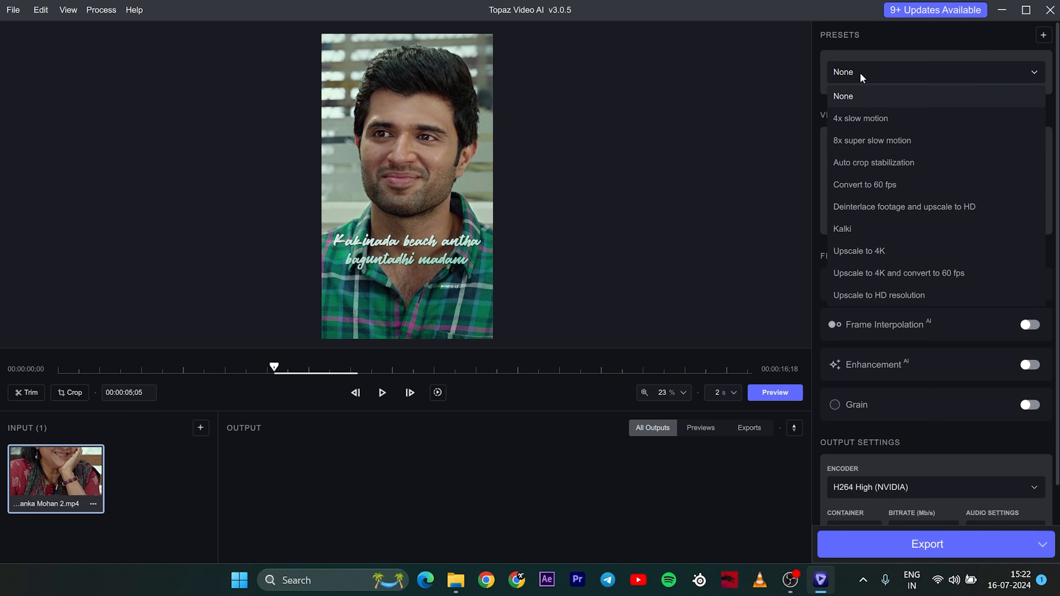
click(876, 185)
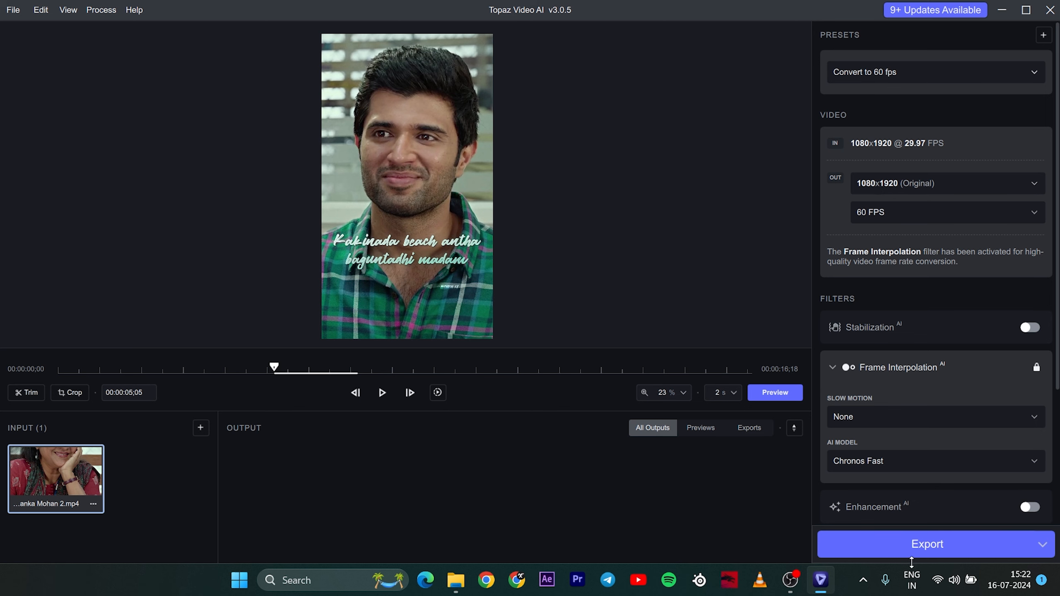
scroll(923, 456, down, 5)
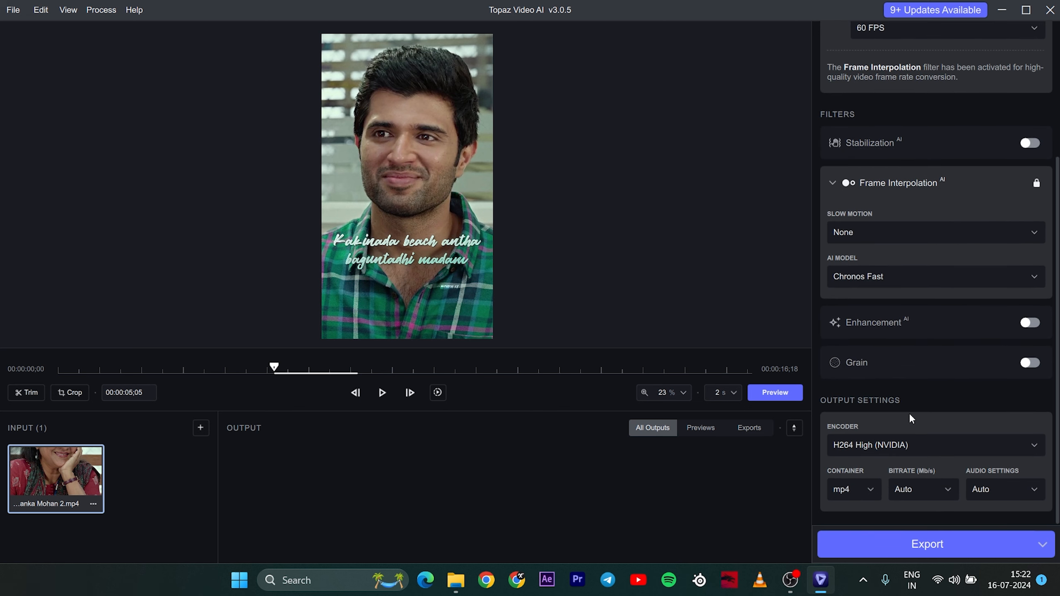
scroll(910, 413, up, 5)
click(901, 71)
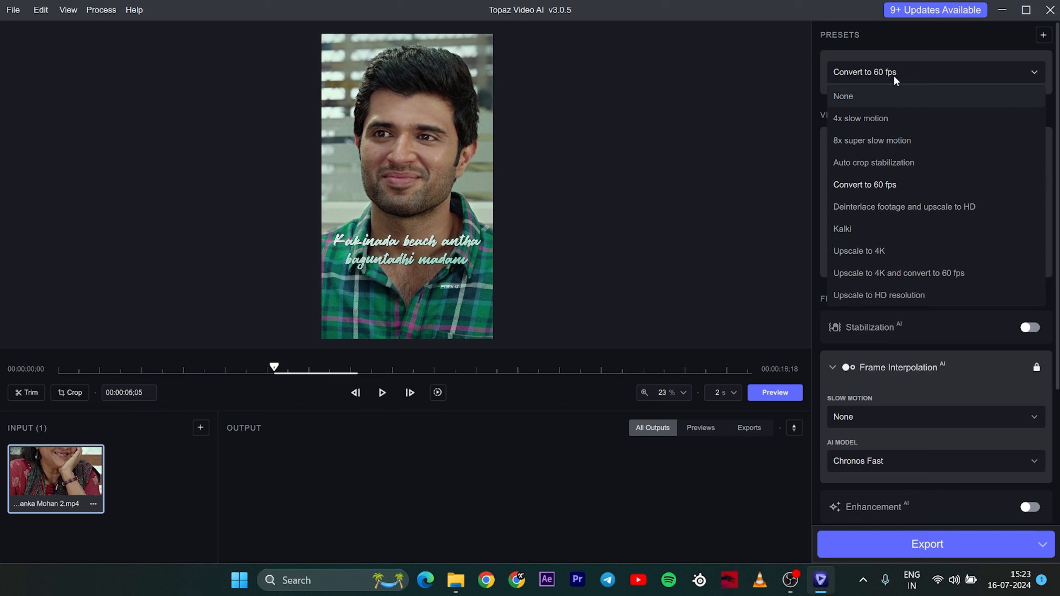
click(866, 97)
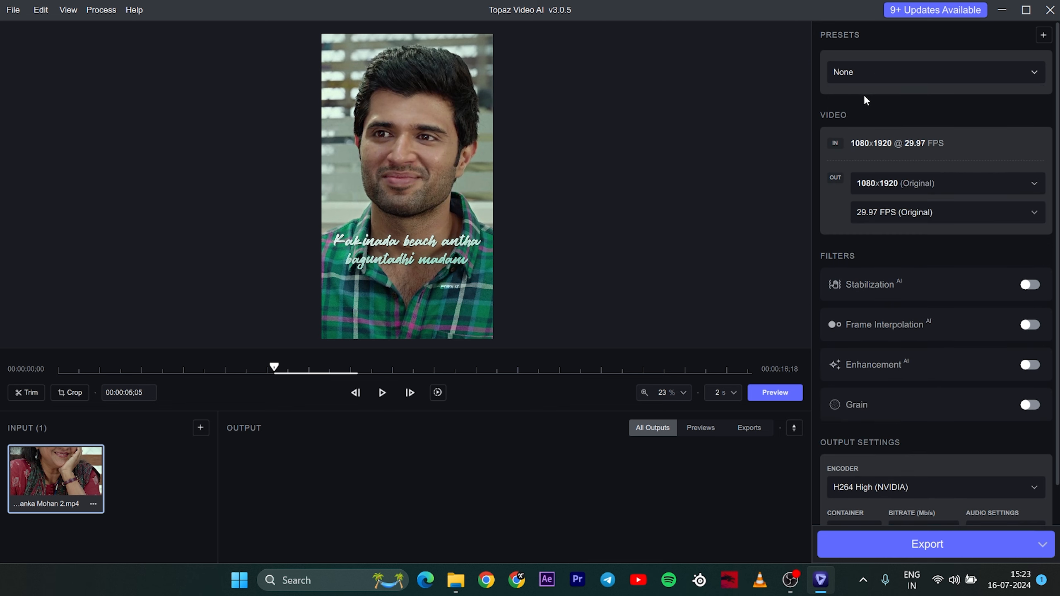
Look through the available enhancement presets and keep None selected.
click(887, 71)
click(859, 72)
click(859, 72)
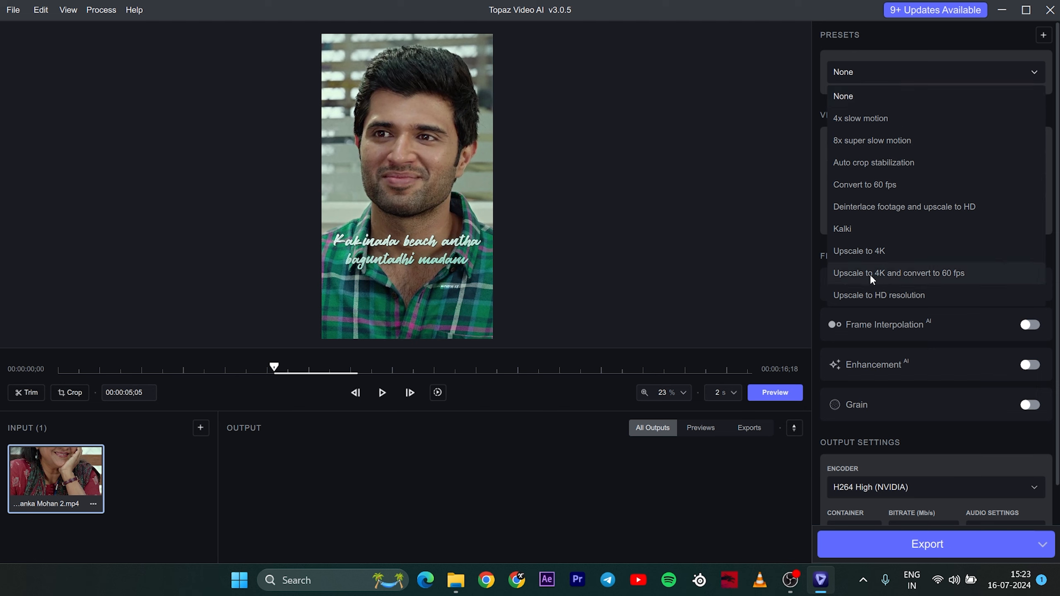
click(870, 75)
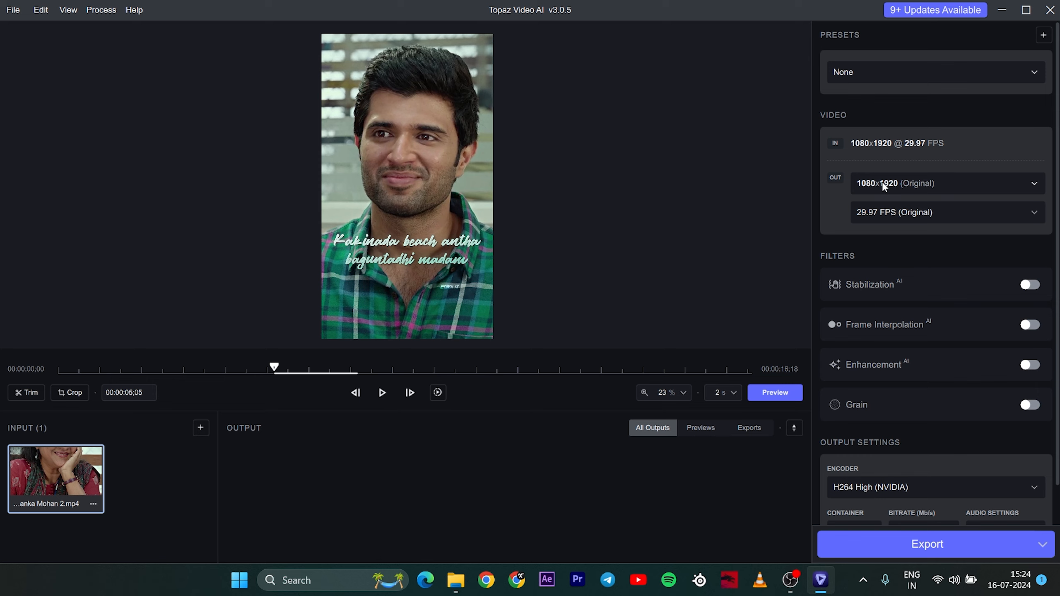
Try the 2x Upscale and 3840x2160 (4K) output resolutions, and return the output resolution to Original.
click(921, 183)
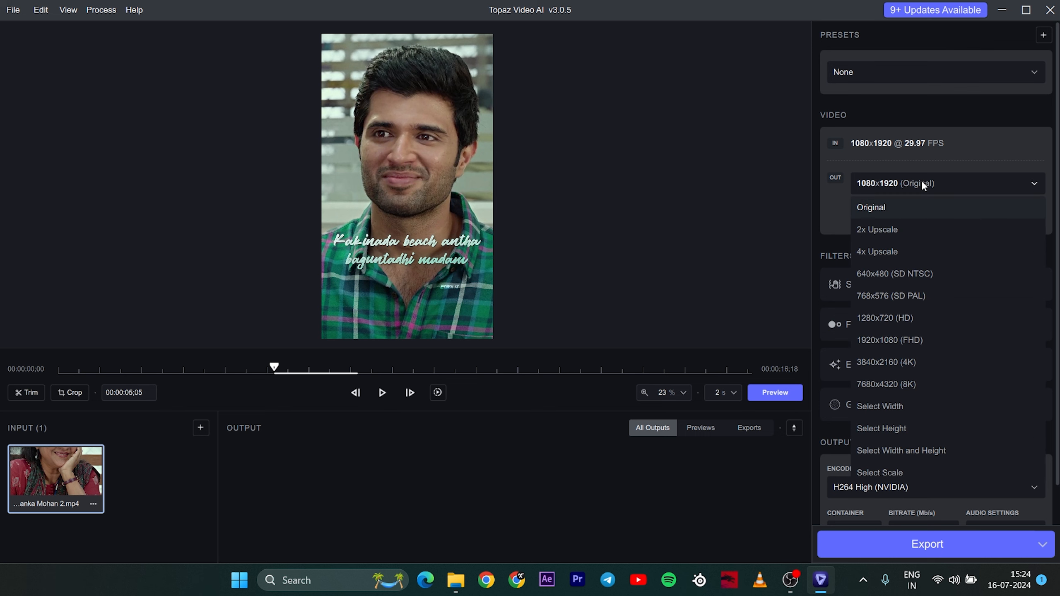
click(884, 231)
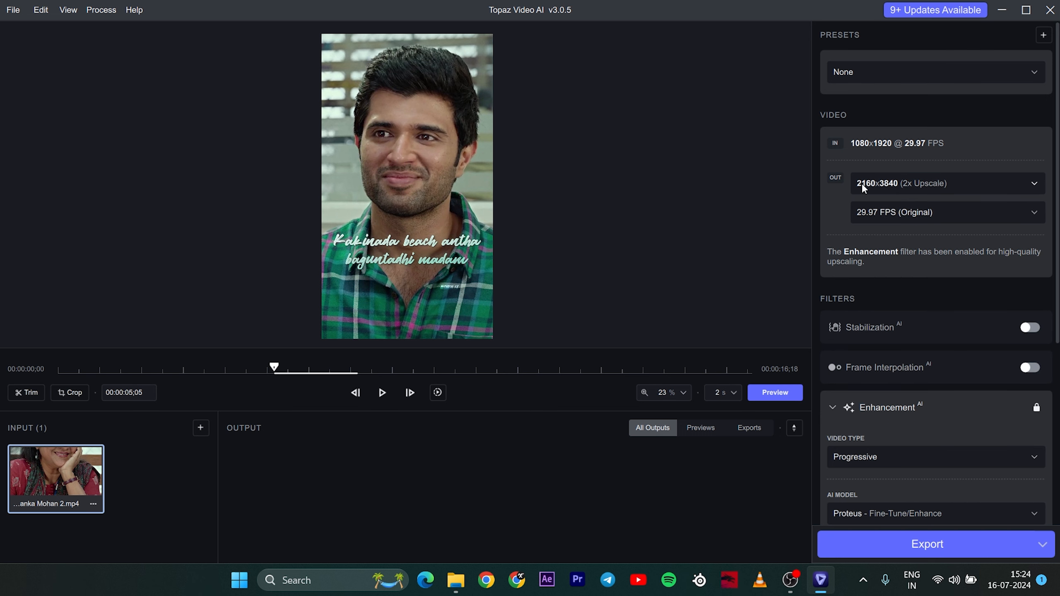
click(913, 183)
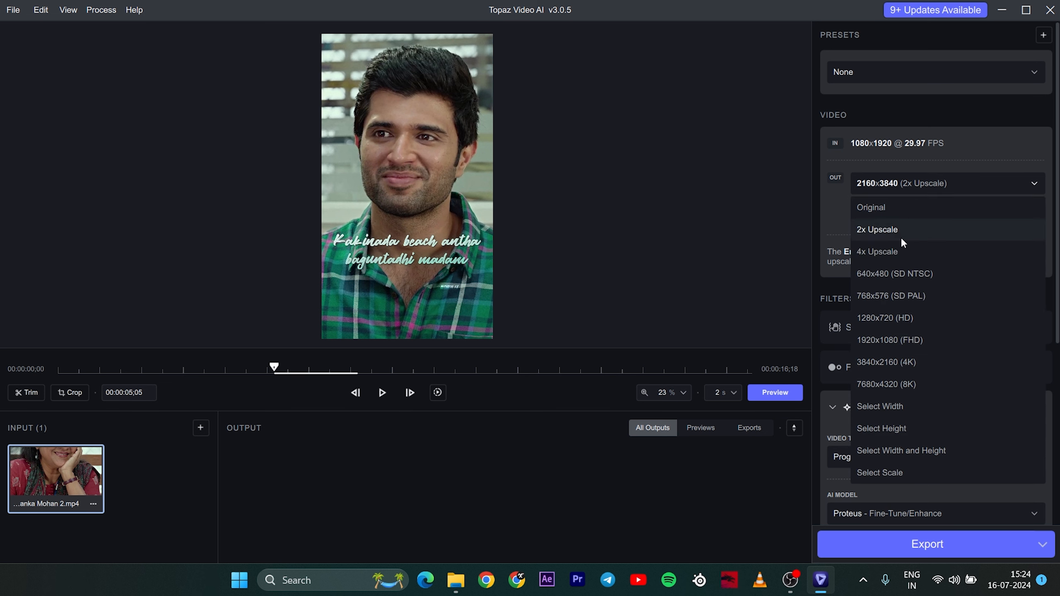
click(901, 362)
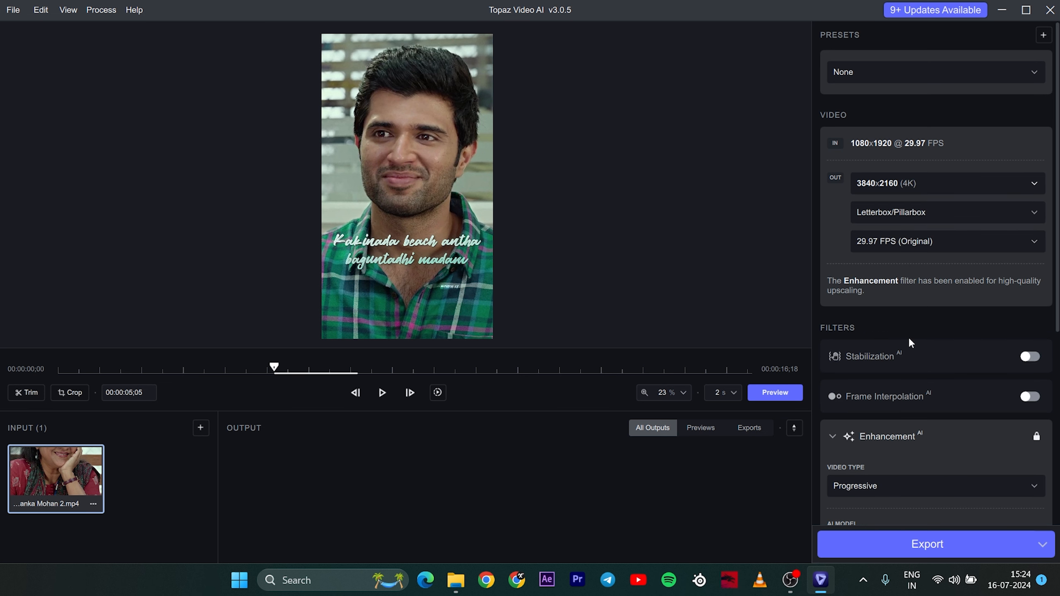
click(910, 184)
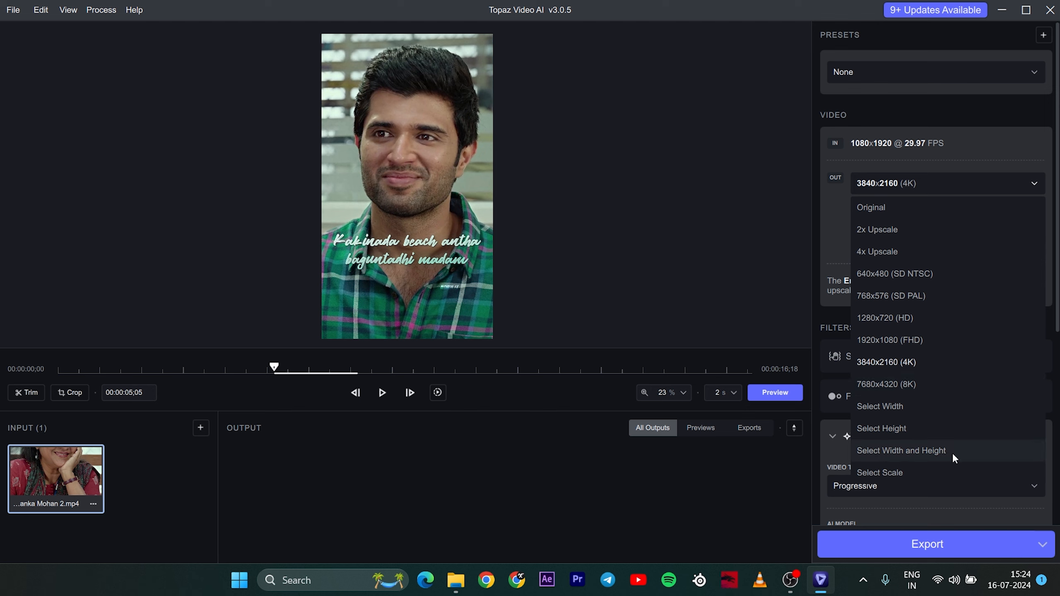
click(883, 203)
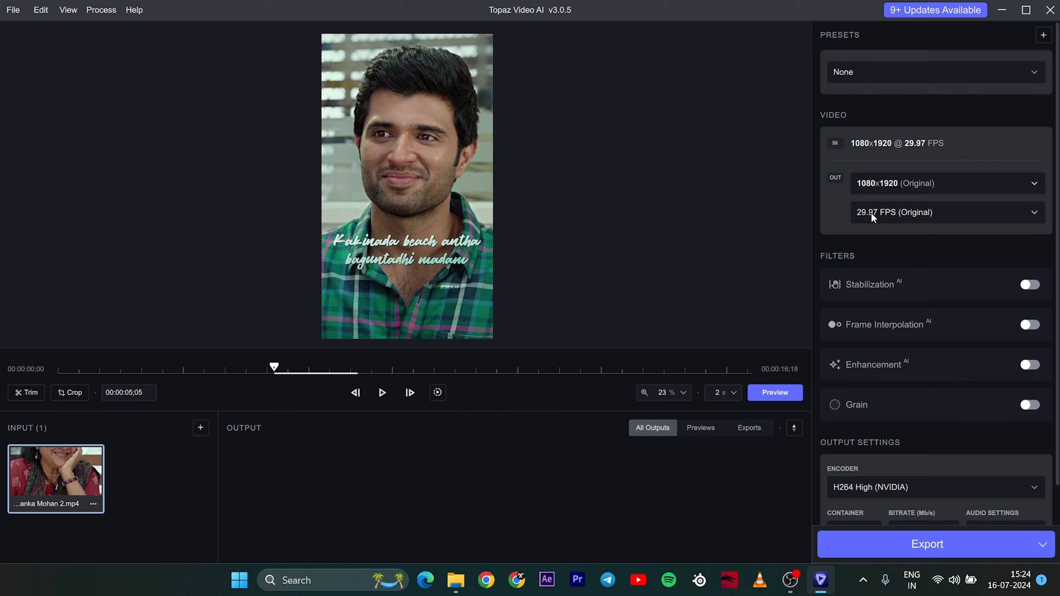
Look through the output frame rate options and the Stabilization filter's settings, leaving Stabilization switched off.
click(886, 212)
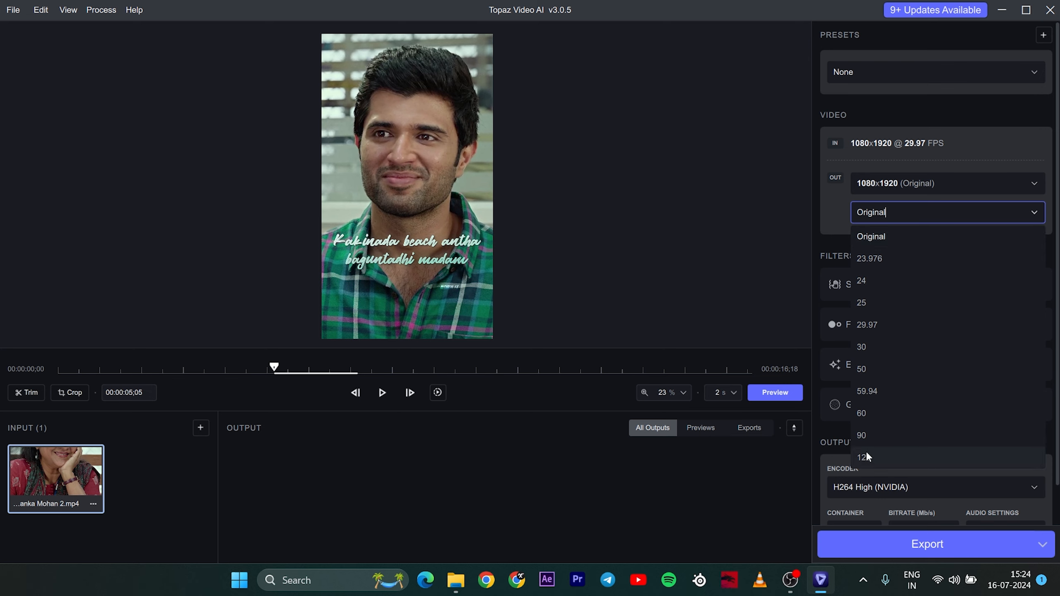
click(840, 195)
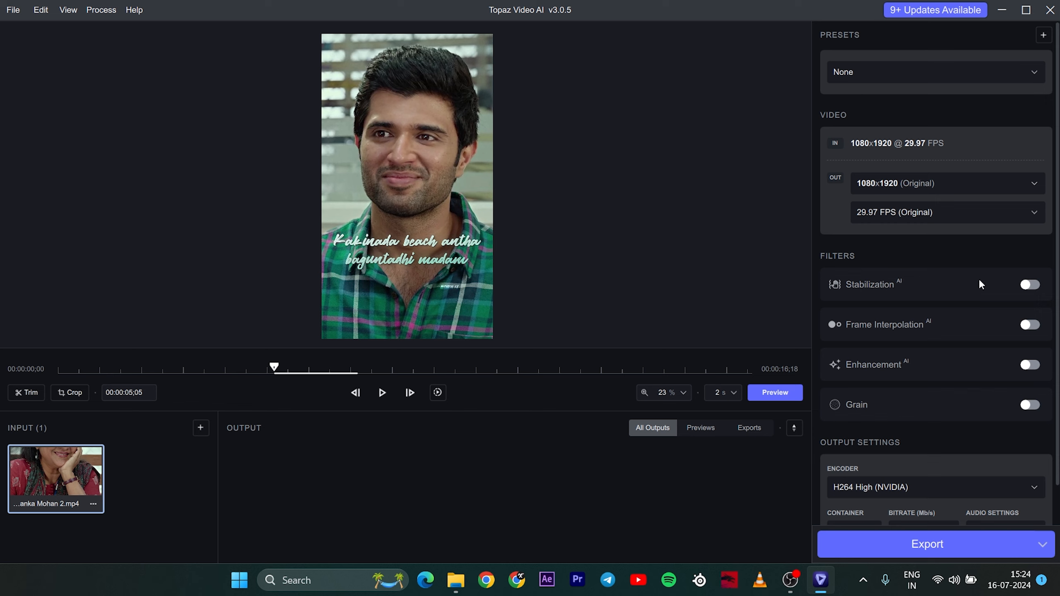
click(1031, 286)
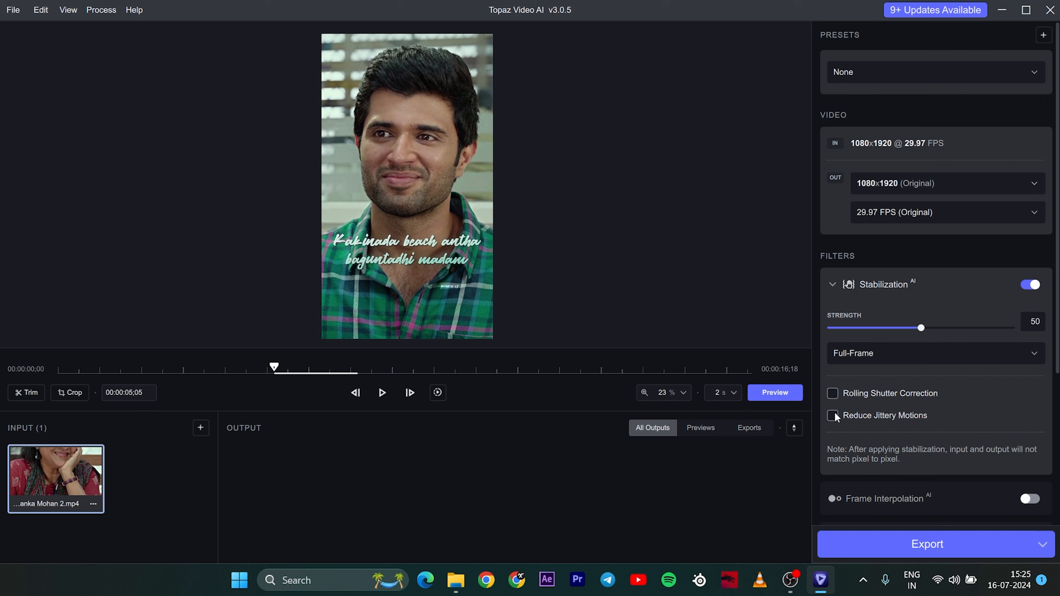
click(1029, 288)
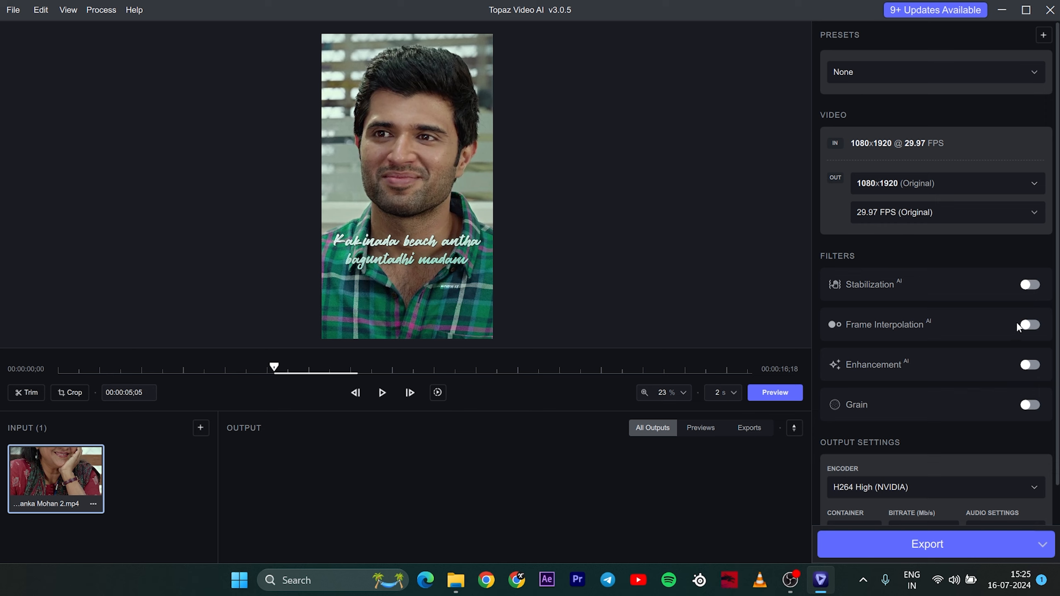
Switch Frame Interpolation on and off, and try a 60 FPS output rate before restoring the original frame rate.
click(1029, 325)
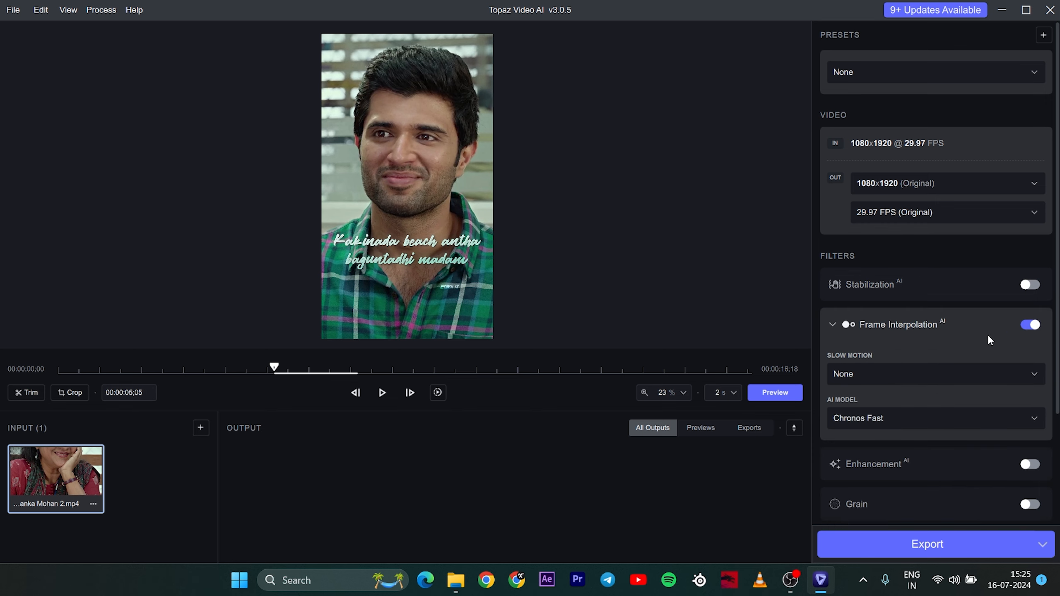
click(1025, 333)
click(912, 223)
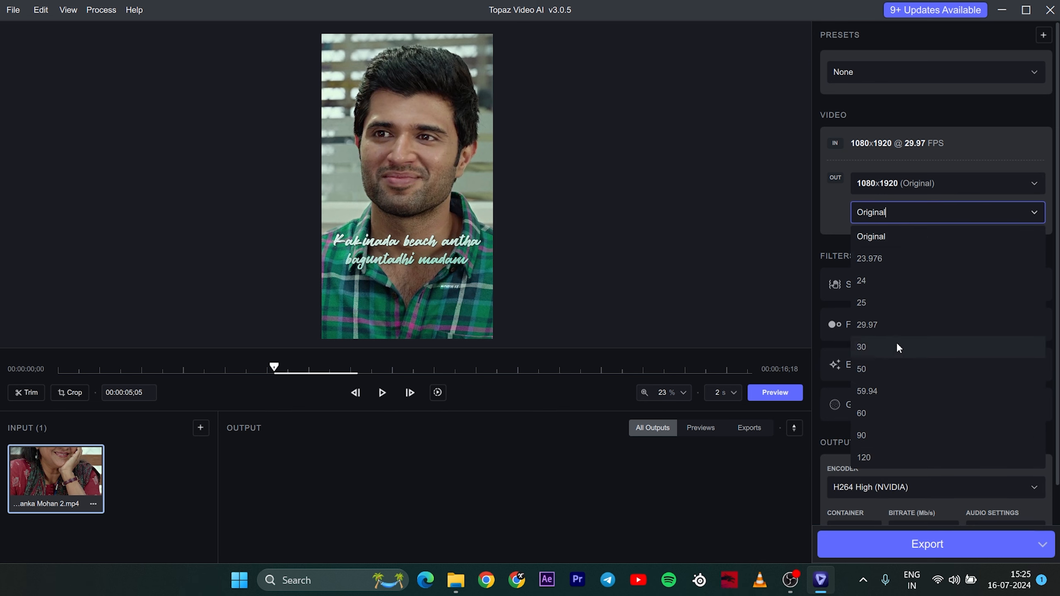
click(871, 406)
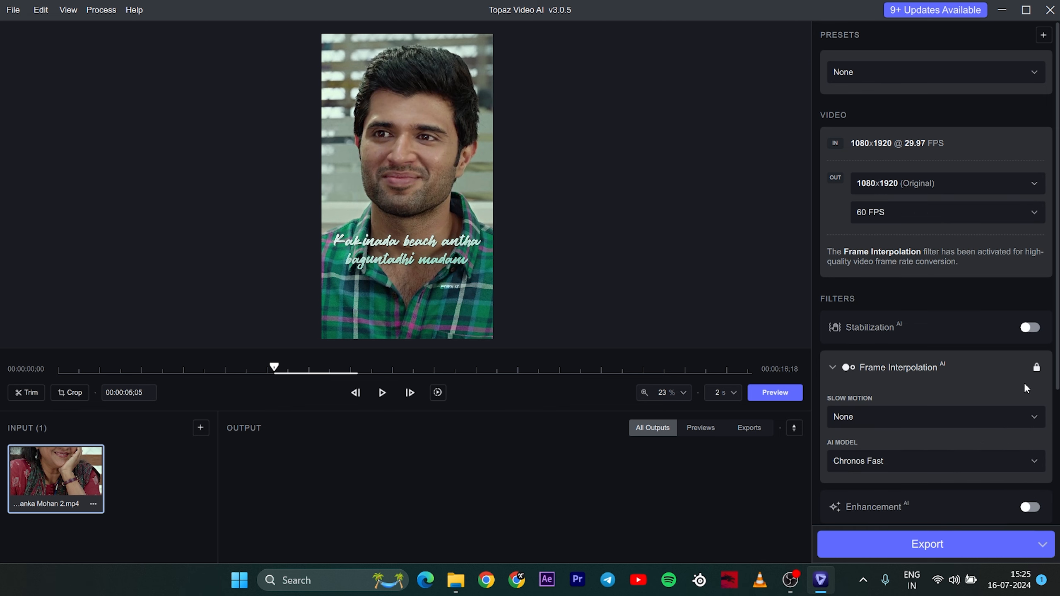
scroll(913, 383, down, 1)
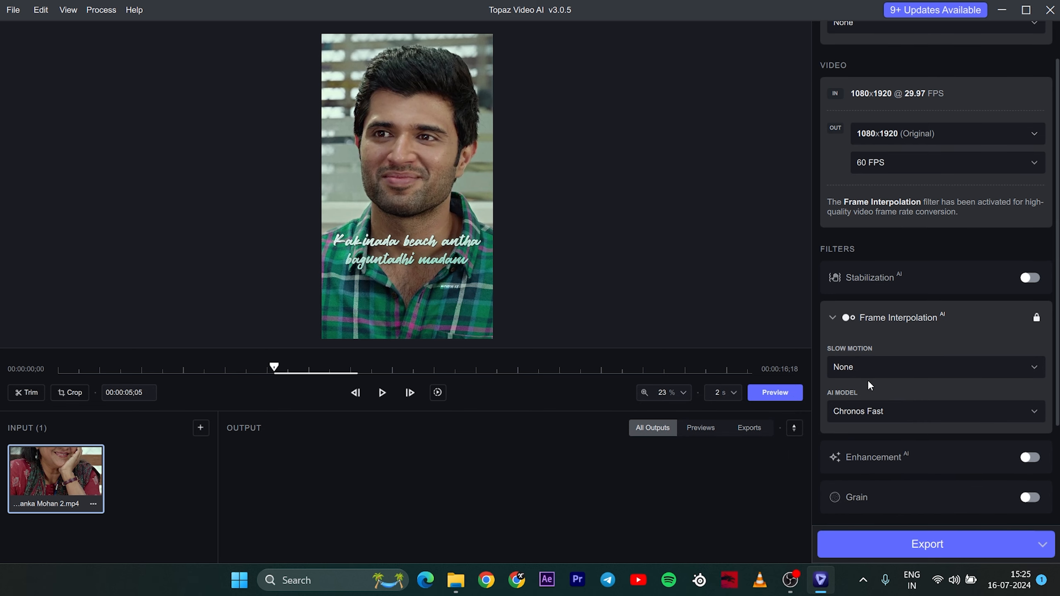
click(902, 161)
click(885, 188)
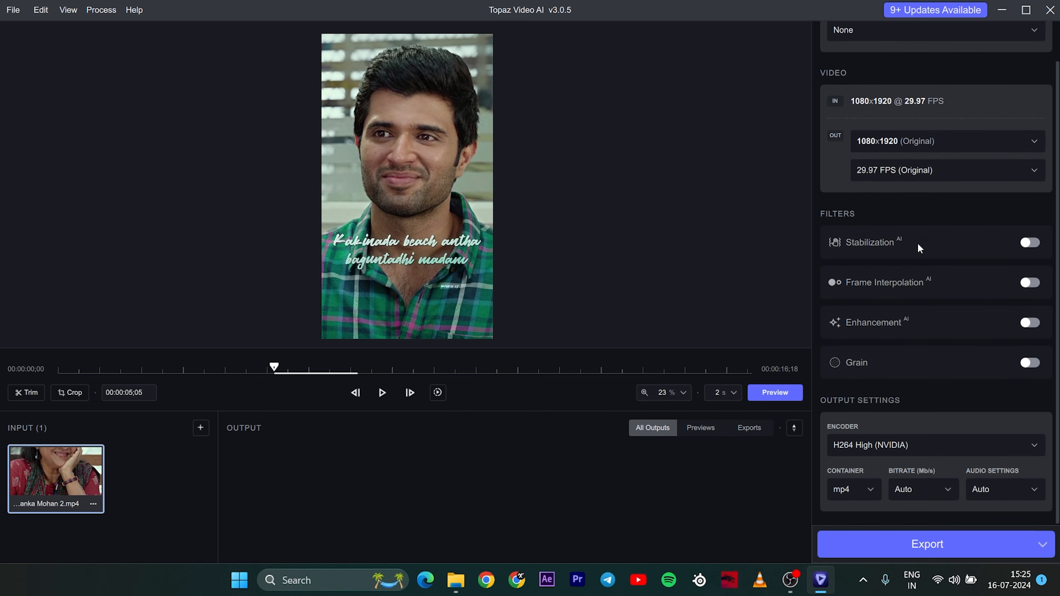
Enable the Frame Interpolation filter and look through its Slow Motion options, keeping None.
click(1029, 282)
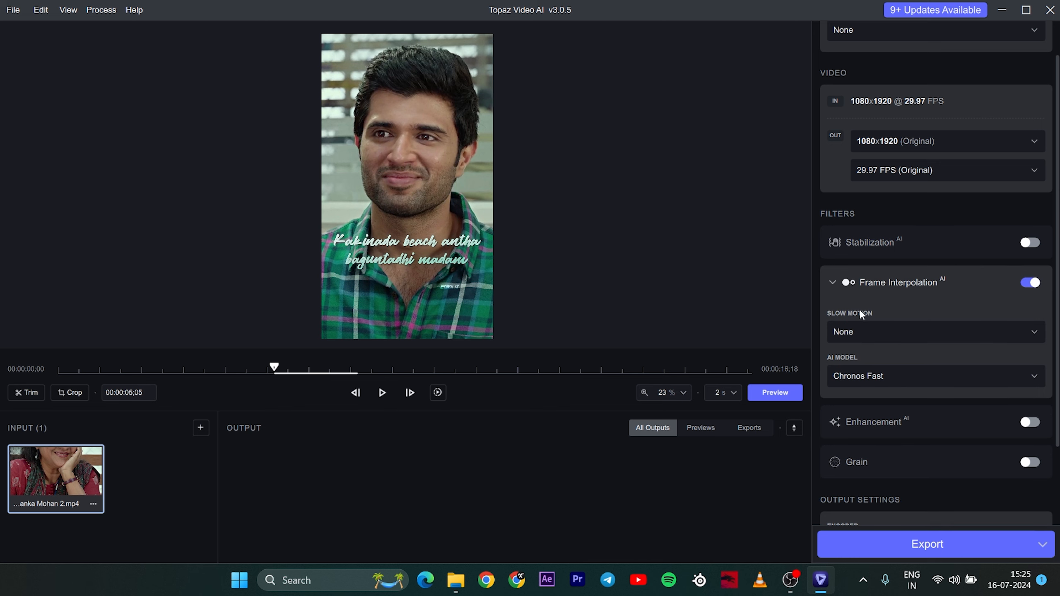
click(865, 331)
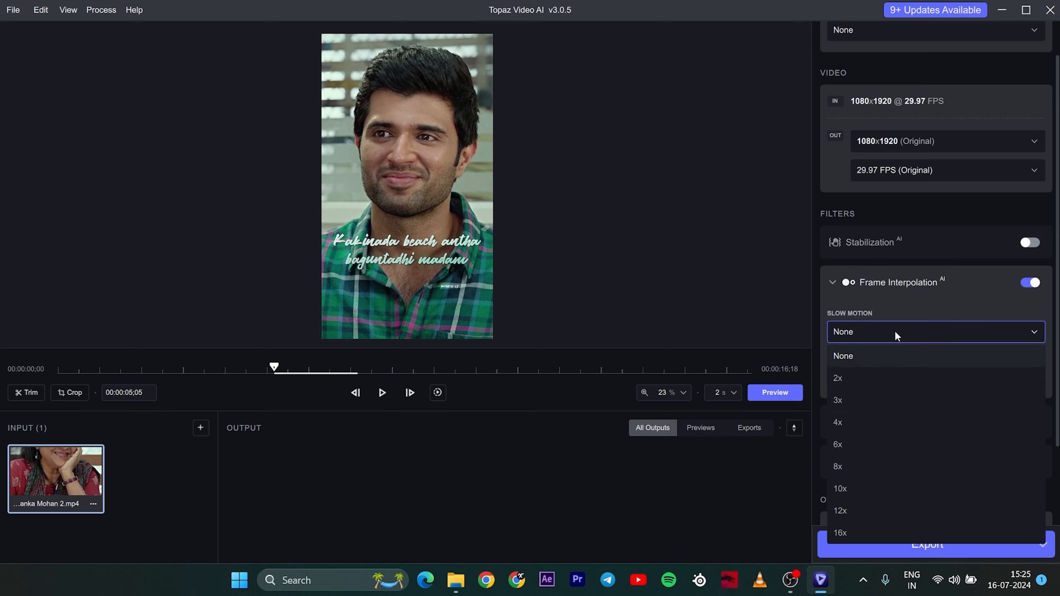
click(889, 307)
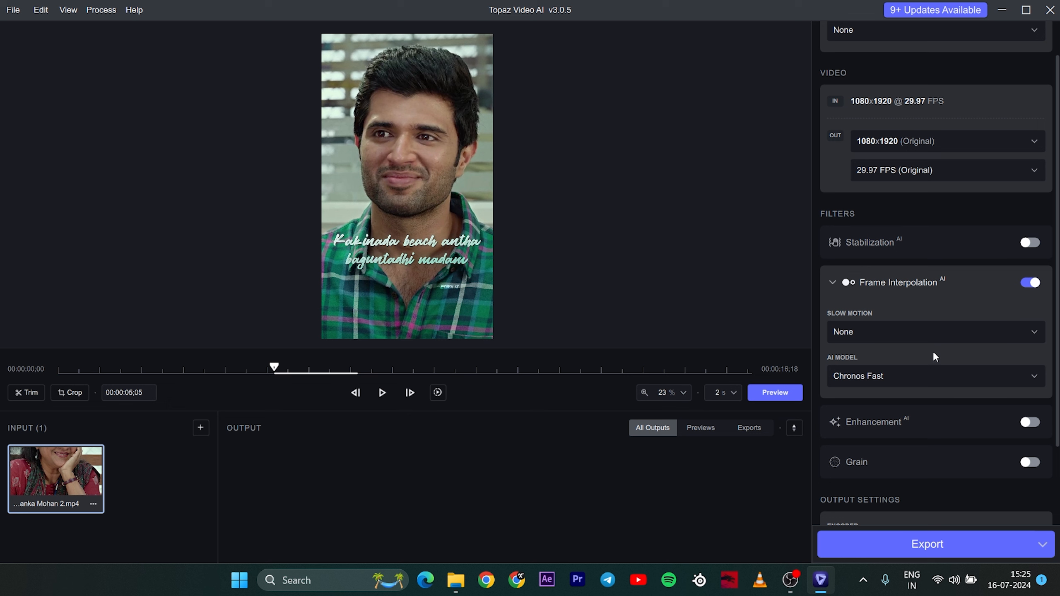
Try a 60 FPS output rate, look through the Frame Interpolation AI models, and restore the original frame rate.
click(921, 168)
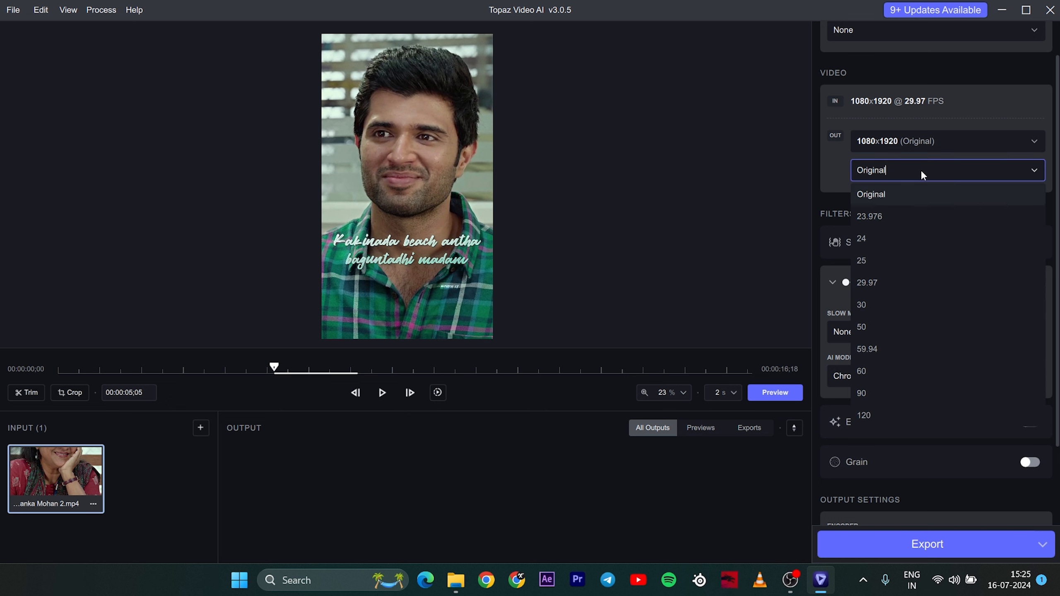
click(868, 369)
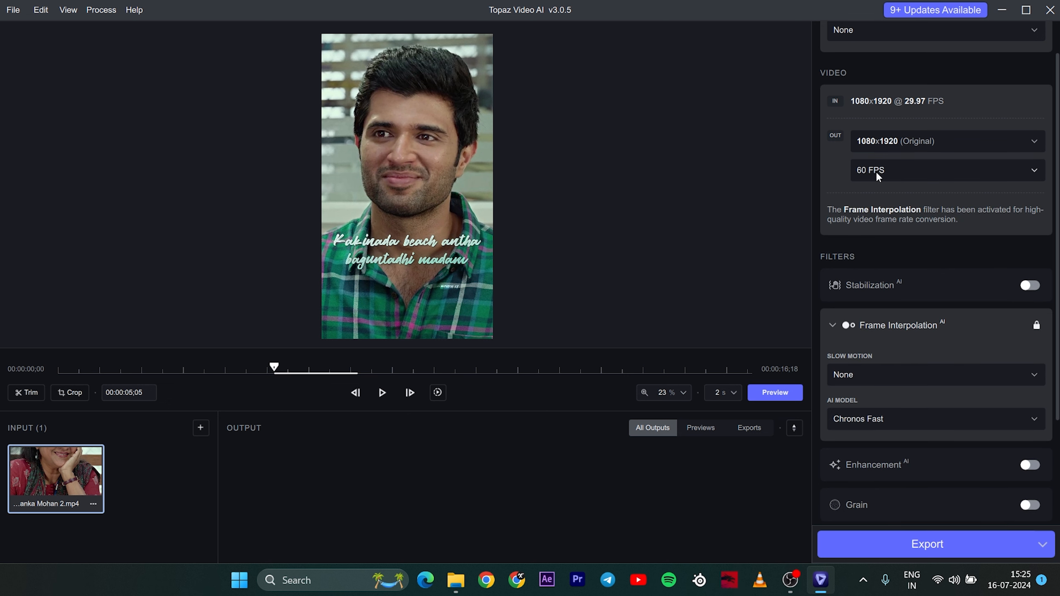
scroll(901, 352, down, 3)
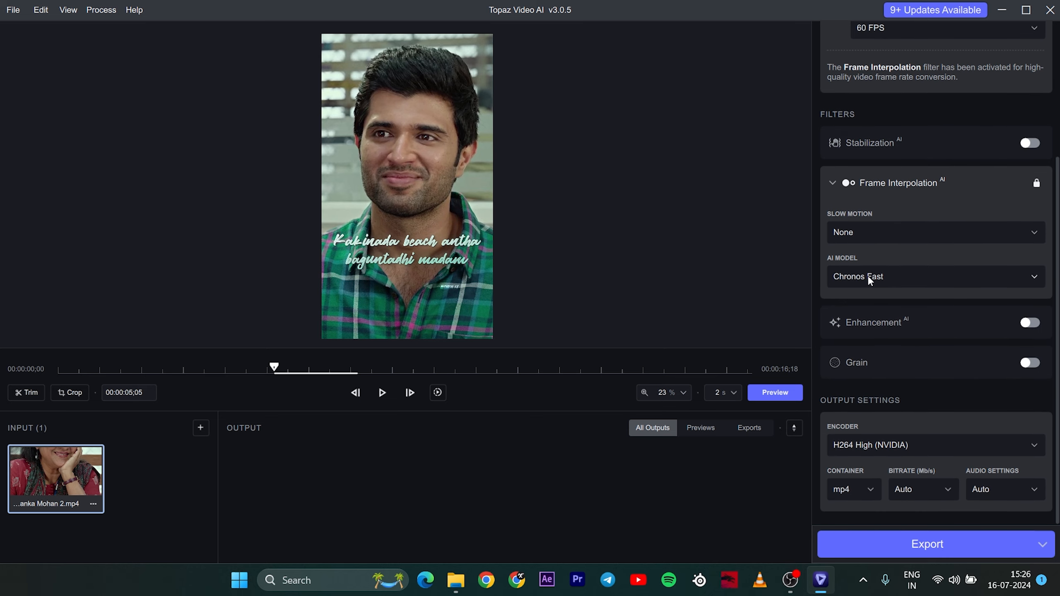
scroll(861, 182, up, 4)
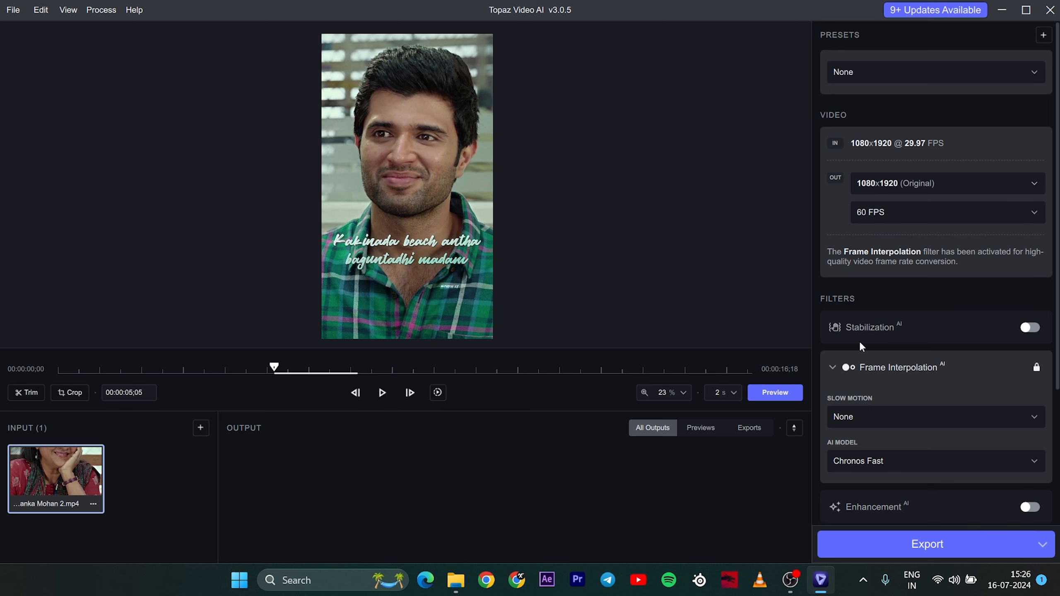
scroll(905, 406, down, 1)
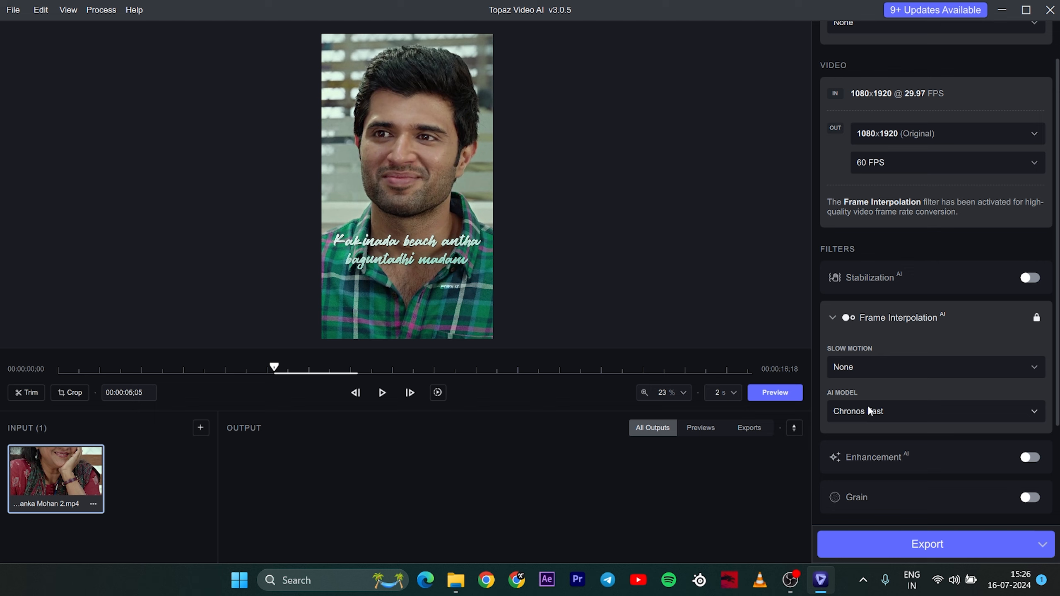
click(891, 410)
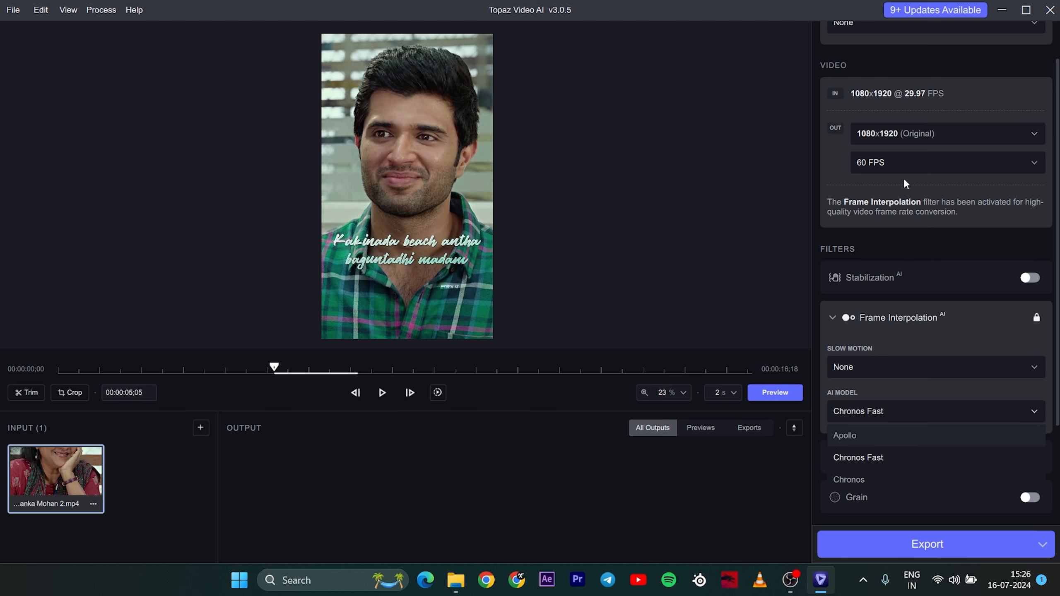
click(897, 159)
click(891, 193)
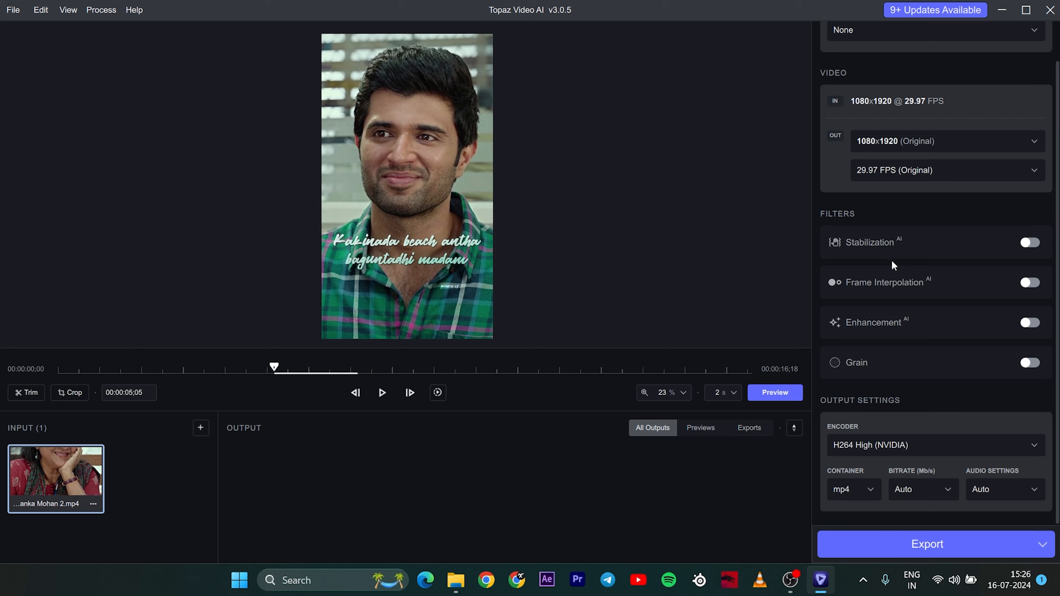
Enable the Enhancement filter and look through its video types, keeping Progressive.
click(1031, 322)
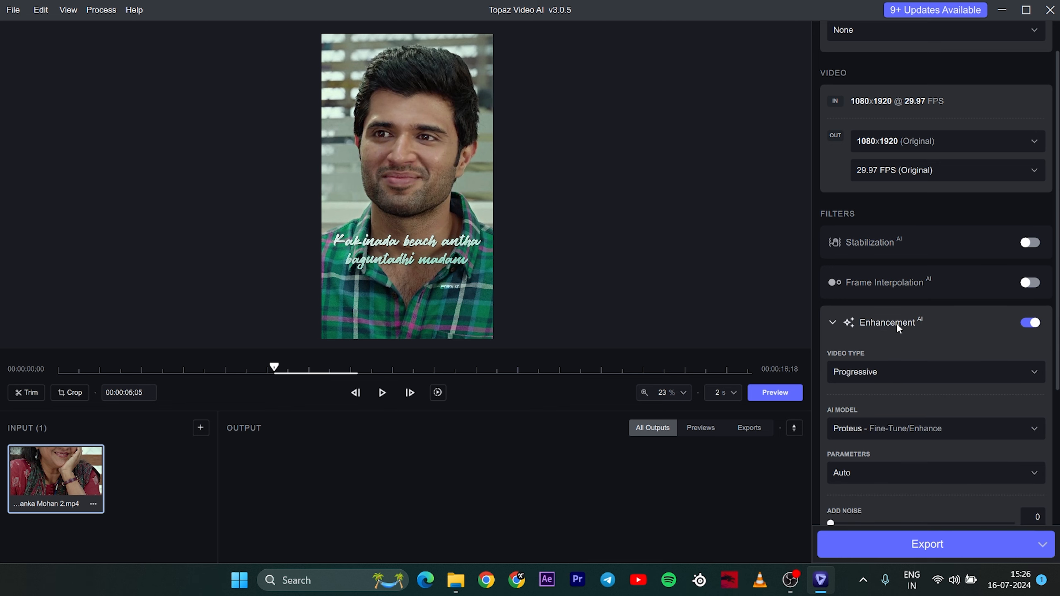
scroll(916, 325, down, 5)
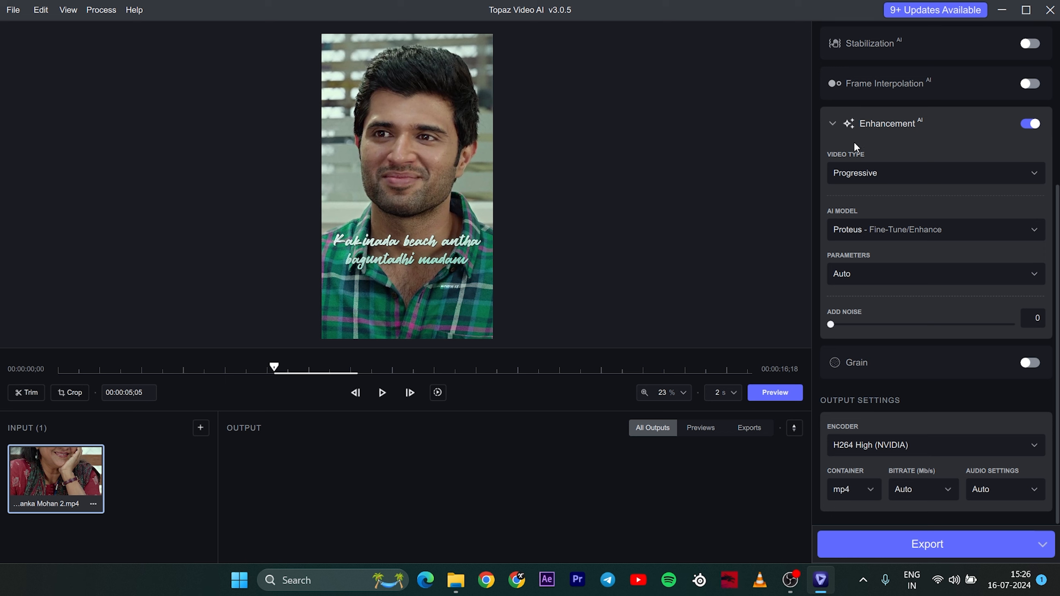
click(880, 171)
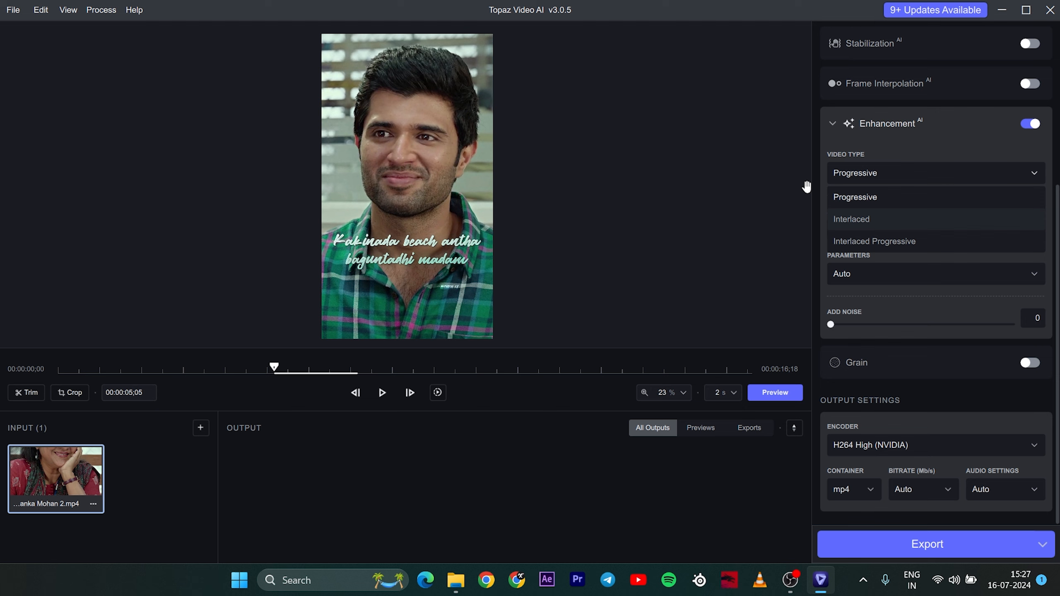
click(863, 171)
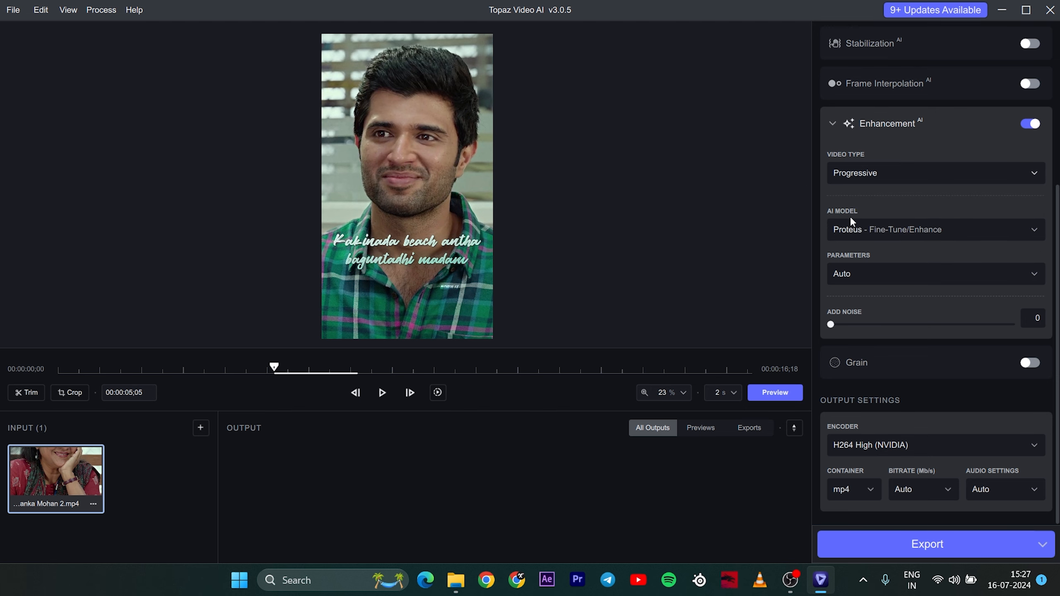
Look through the Enhancement filter's AI models, keeping Proteus - Fine-Tune/Enhance.
click(906, 230)
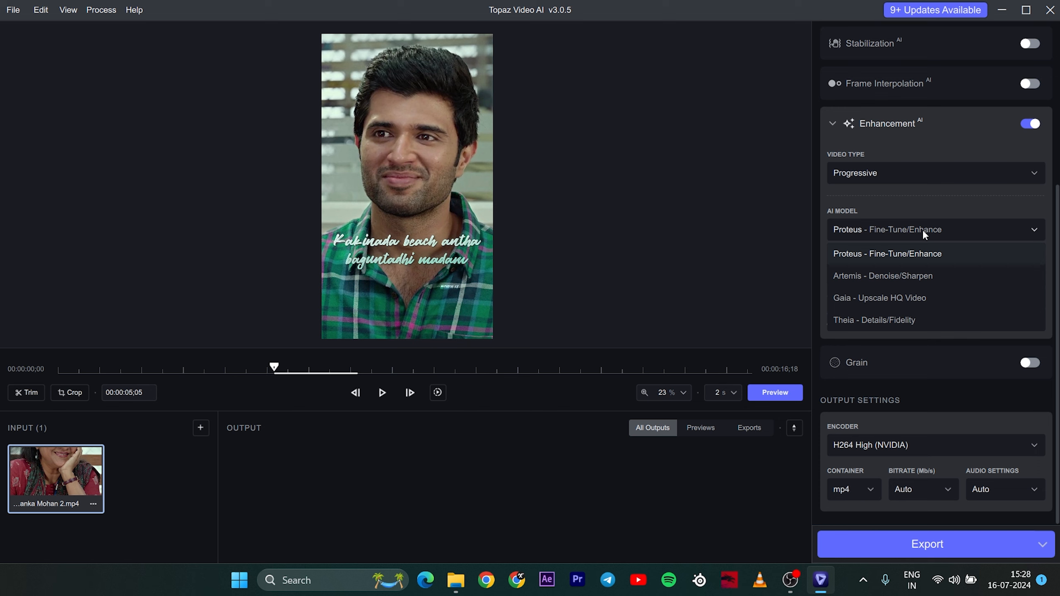
click(898, 228)
click(906, 228)
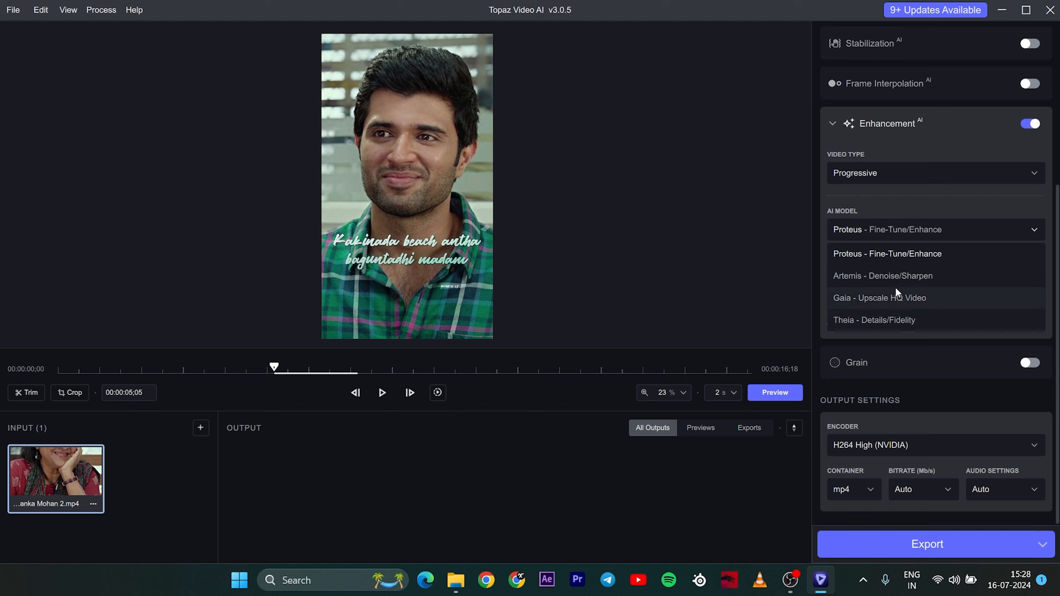
click(900, 254)
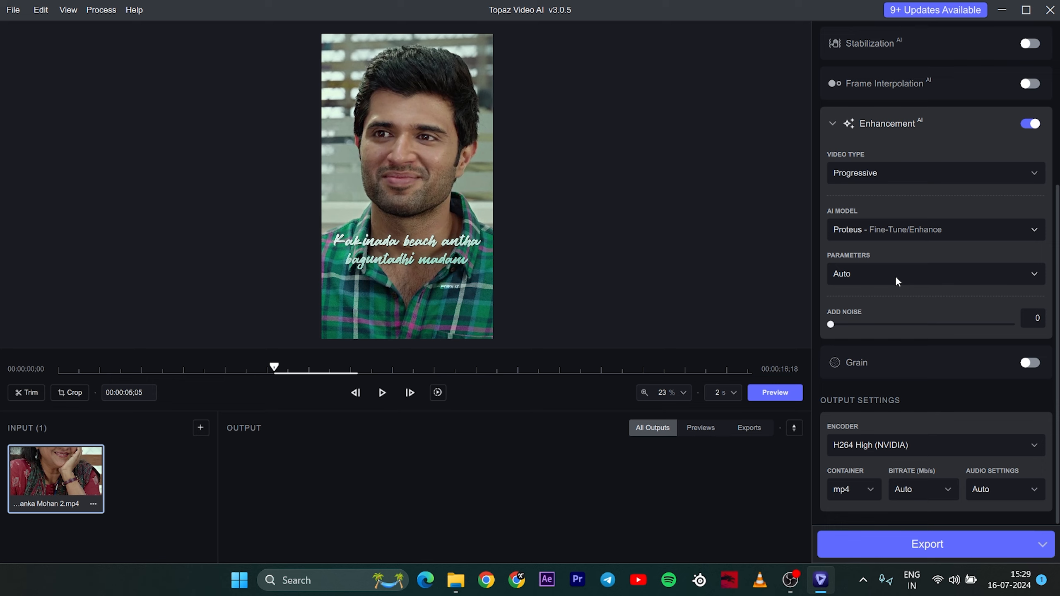
Switch the Proteus parameters to Manual and estimate the enhancement values from the clip.
click(895, 277)
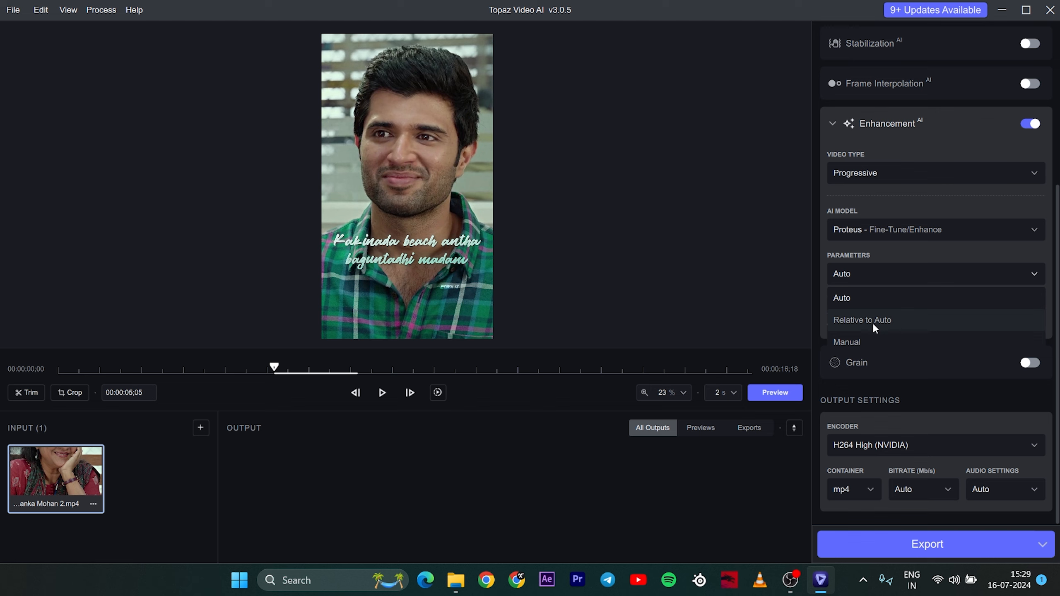
click(872, 341)
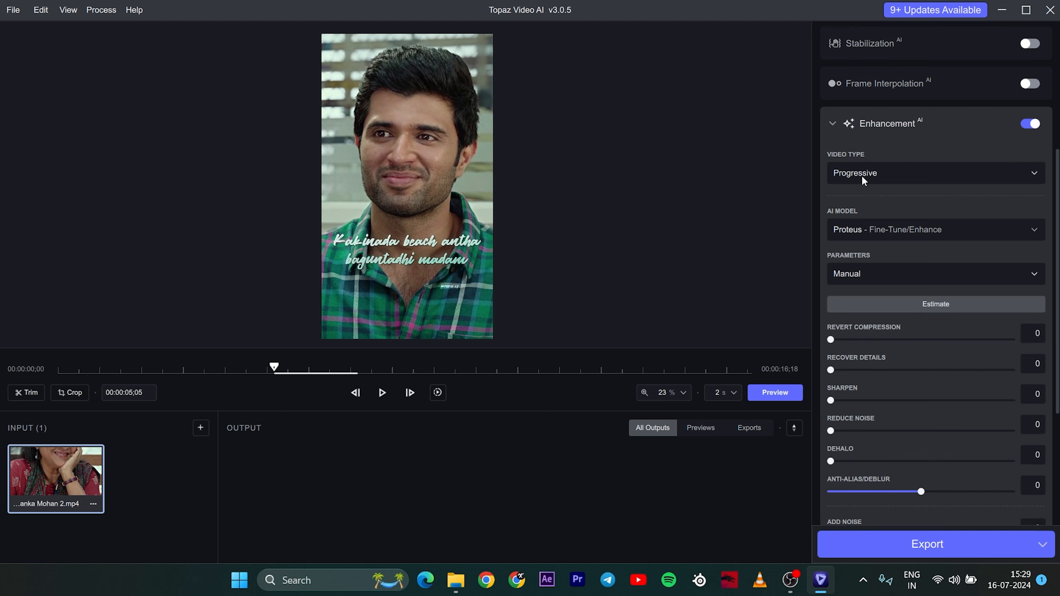
scroll(902, 278, down, 1)
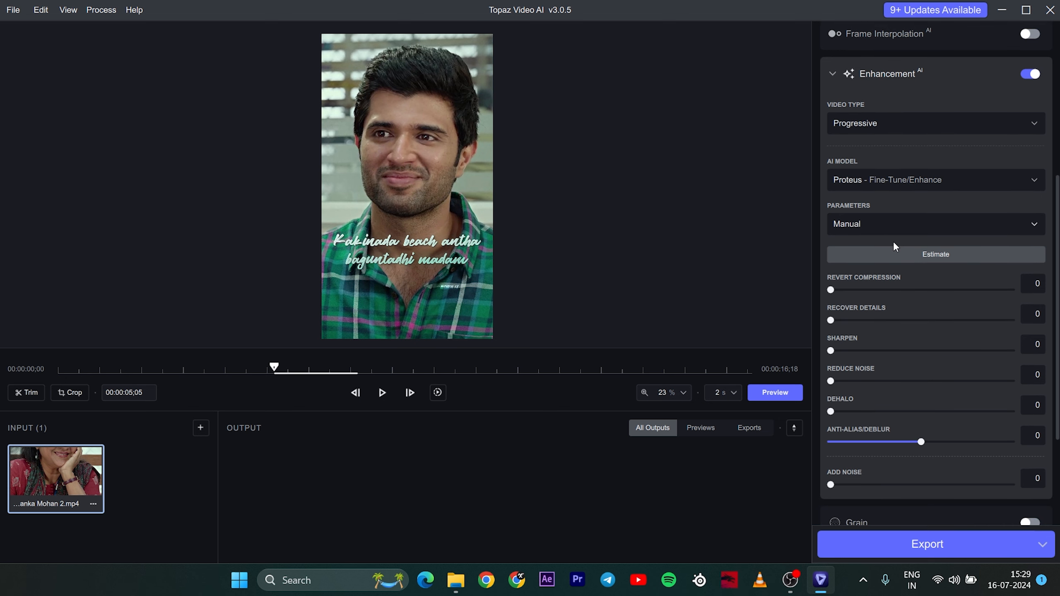
scroll(893, 242, down, 1)
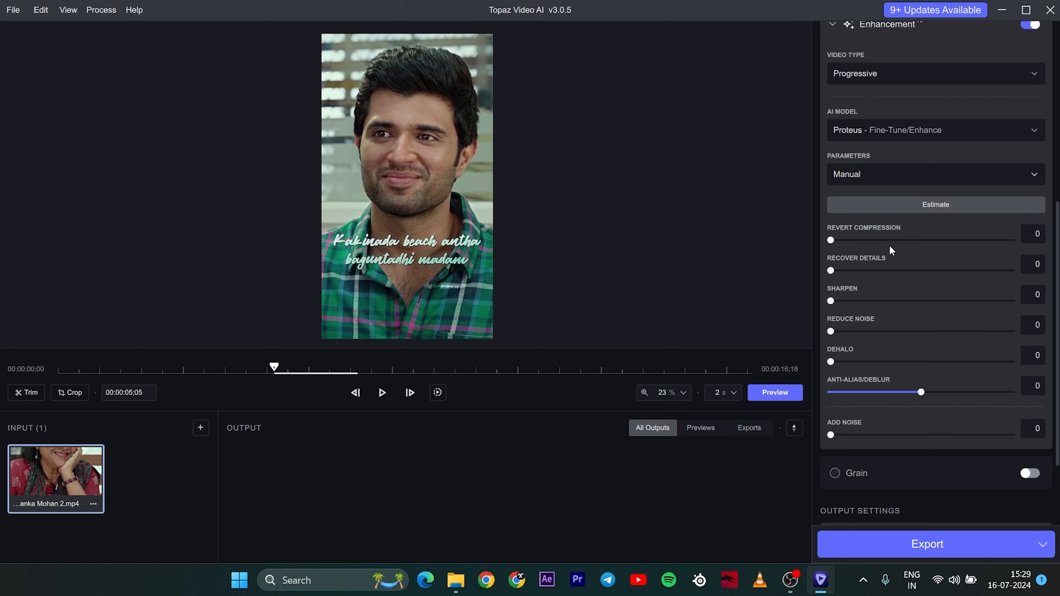
click(929, 208)
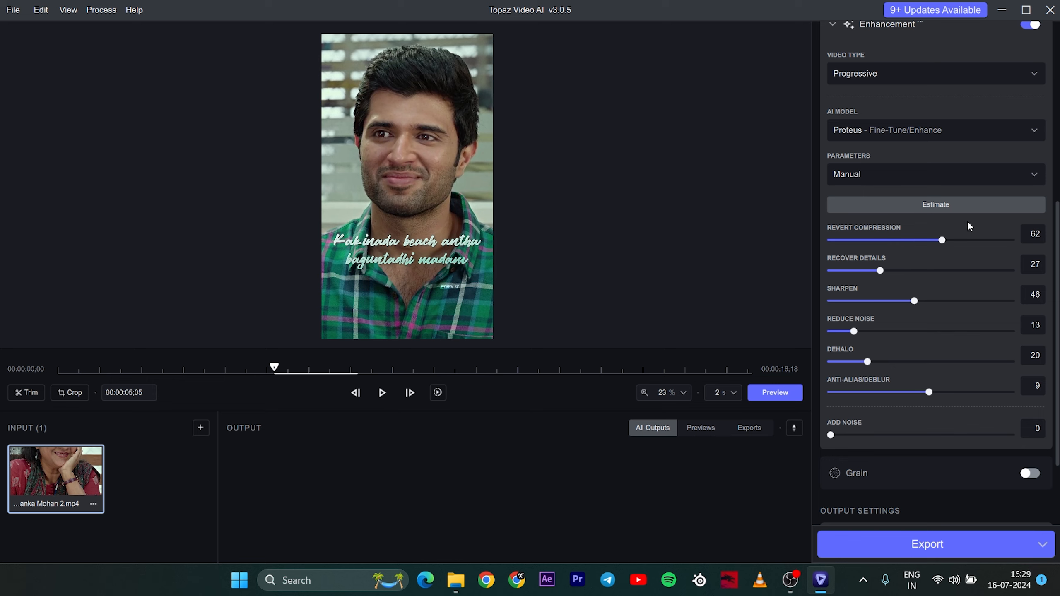
click(938, 200)
Set Revert Compression to 70, Recover Details to 50 and Sharpen to 30.
drag(958, 242, 957, 243)
drag(881, 271, 922, 271)
drag(913, 301, 886, 314)
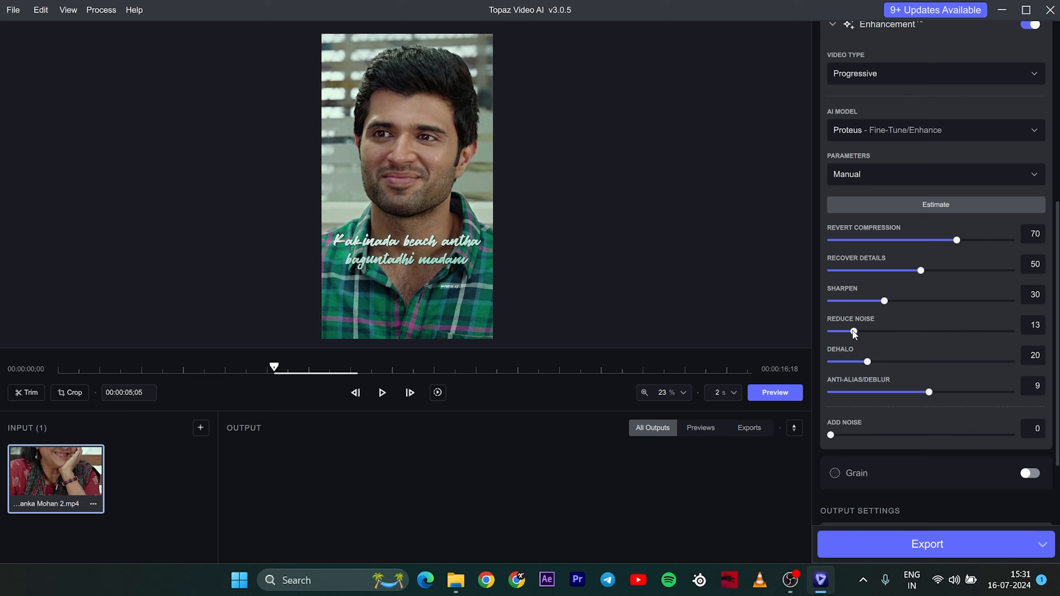
Set Reduce Noise to 31, Dehalo to 30 and Anti-Alias/Deblur to 25.
drag(858, 331, 932, 332)
drag(935, 332, 892, 345)
drag(893, 348, 892, 351)
click(889, 361)
click(897, 362)
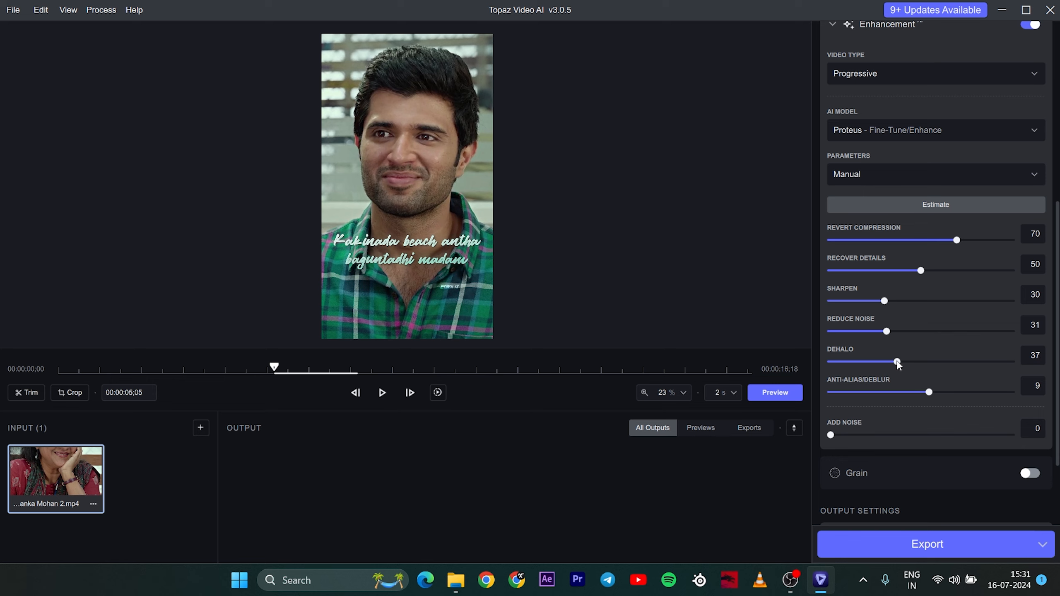
double_click(1041, 354)
text(40)
key(Return)
click(945, 392)
Try the ProRes 422 HQ and ProRes 422 LT encoders, and restore H264 High (NVIDIA) with the mp4 container.
scroll(909, 106, up, 3)
scroll(919, 173, down, 6)
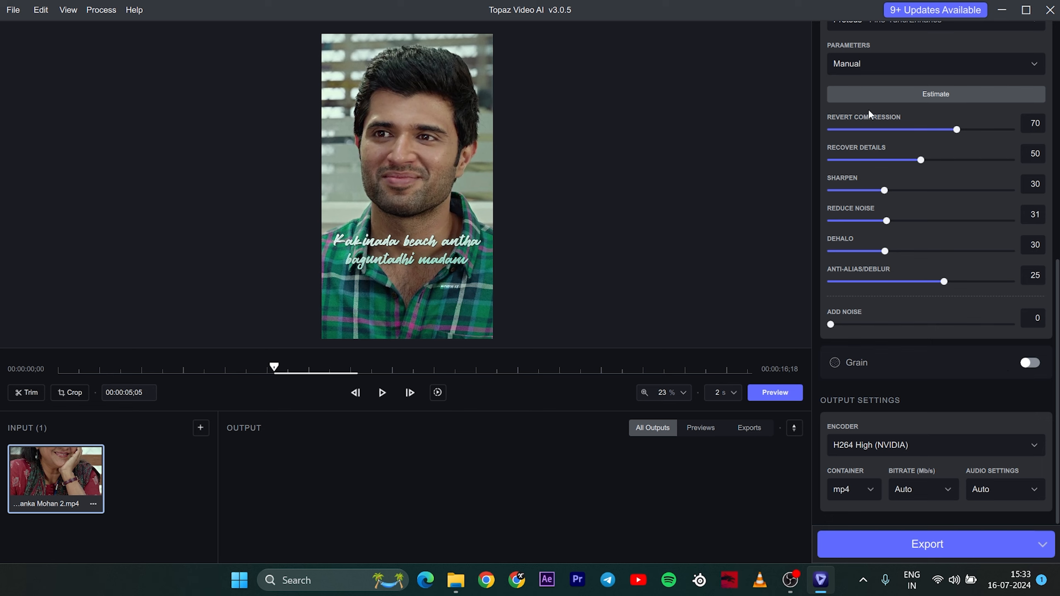
scroll(869, 109, up, 10)
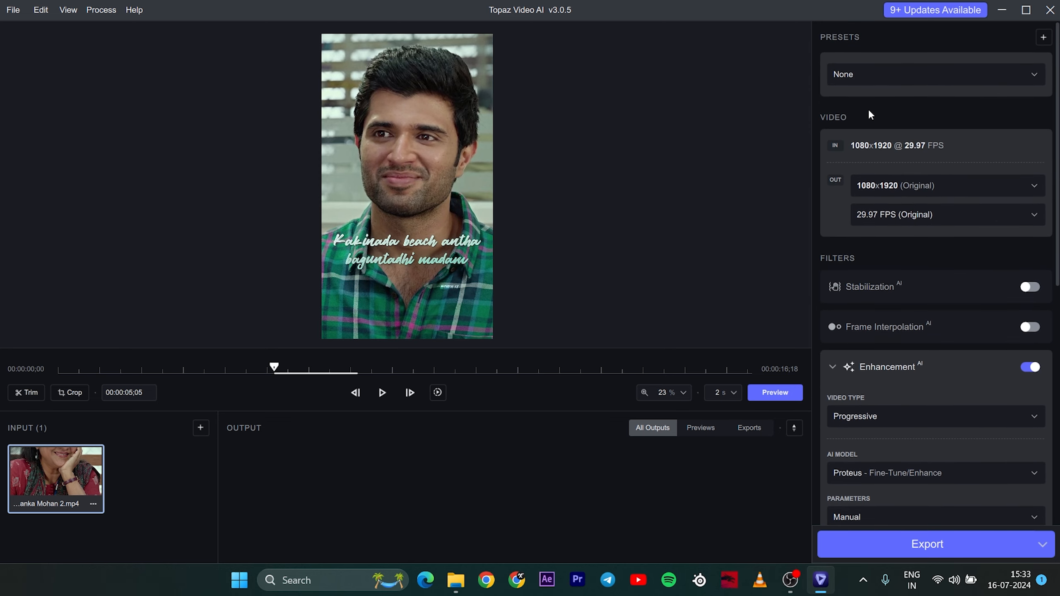
scroll(868, 109, down, 10)
scroll(868, 109, up, 2)
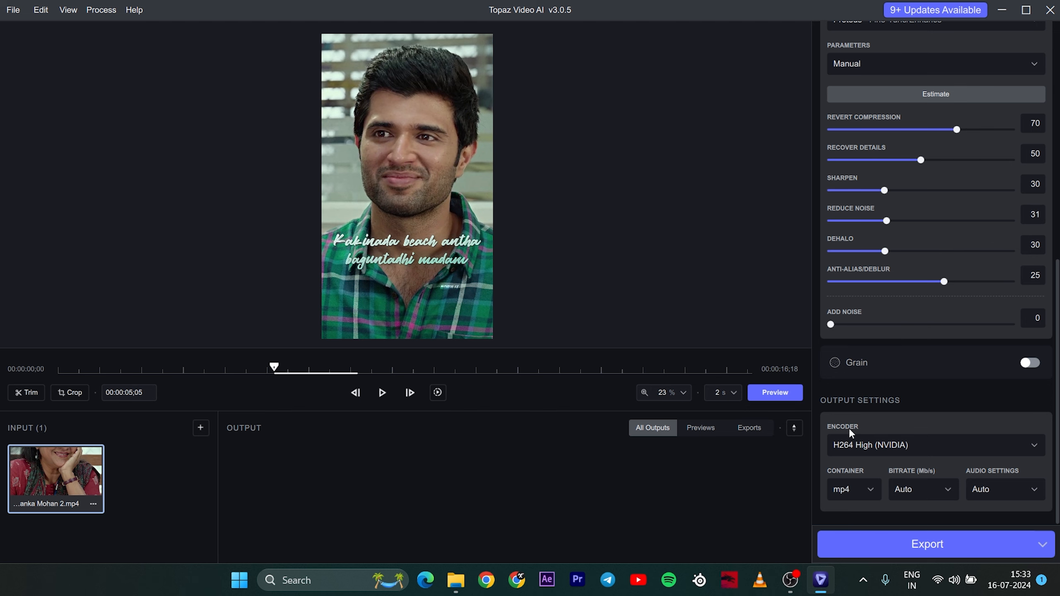
mouse_move(847, 405)
click(906, 443)
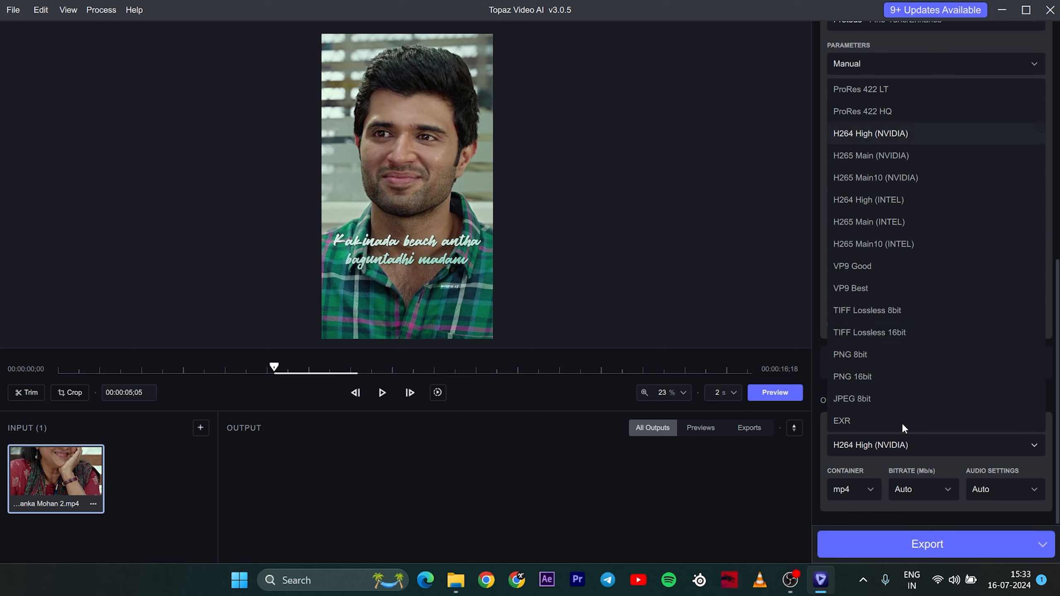
click(877, 109)
click(883, 446)
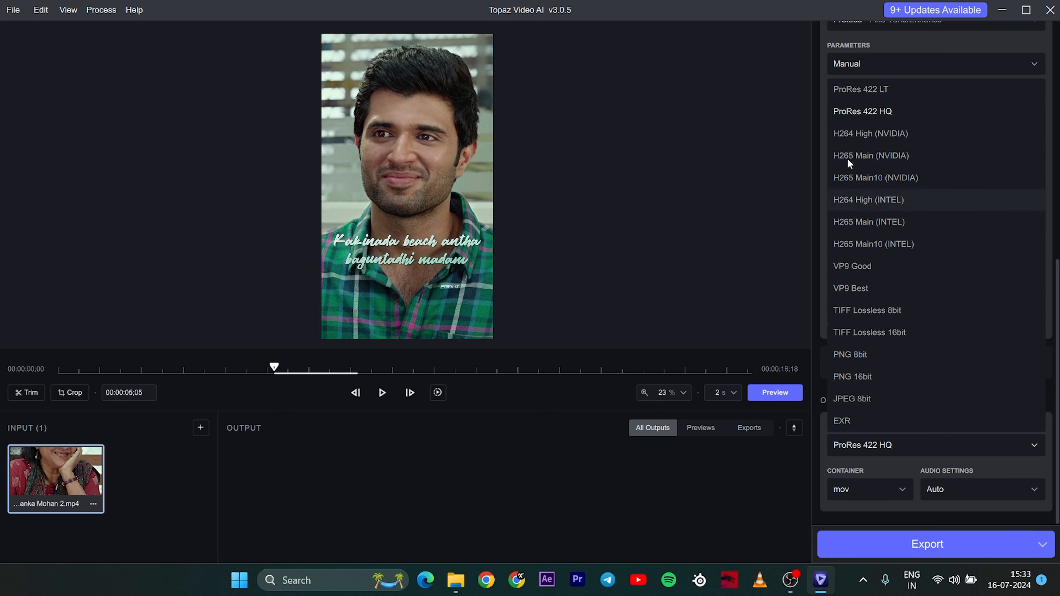
click(863, 86)
click(885, 446)
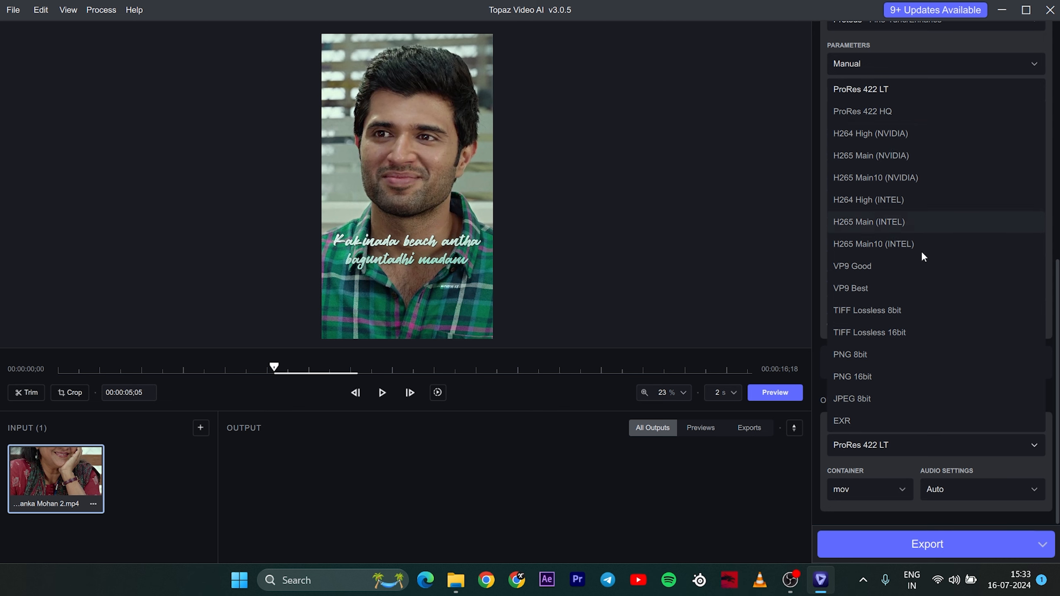
click(826, 459)
click(873, 451)
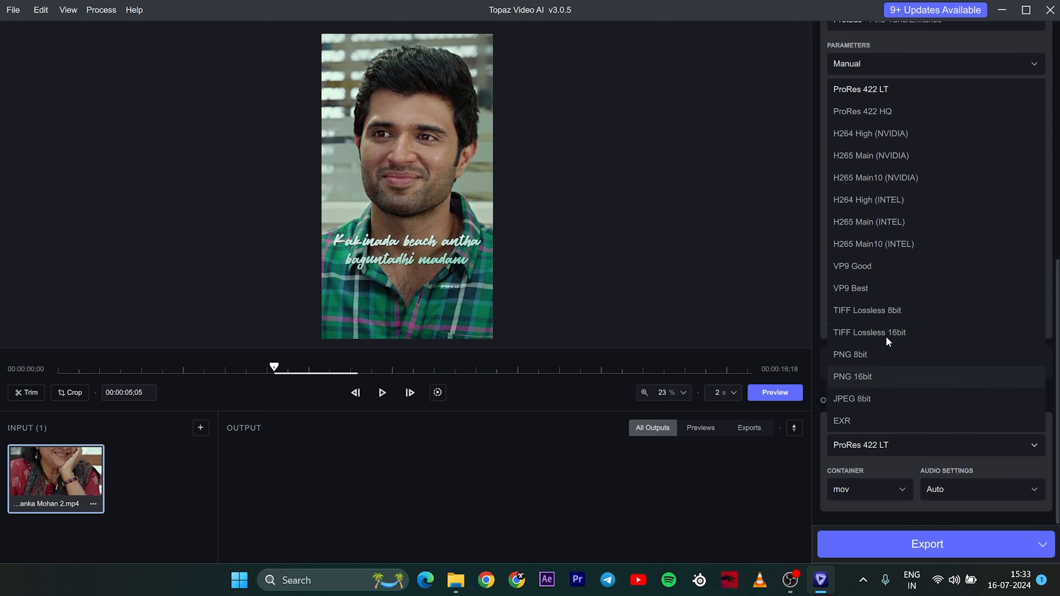
click(876, 136)
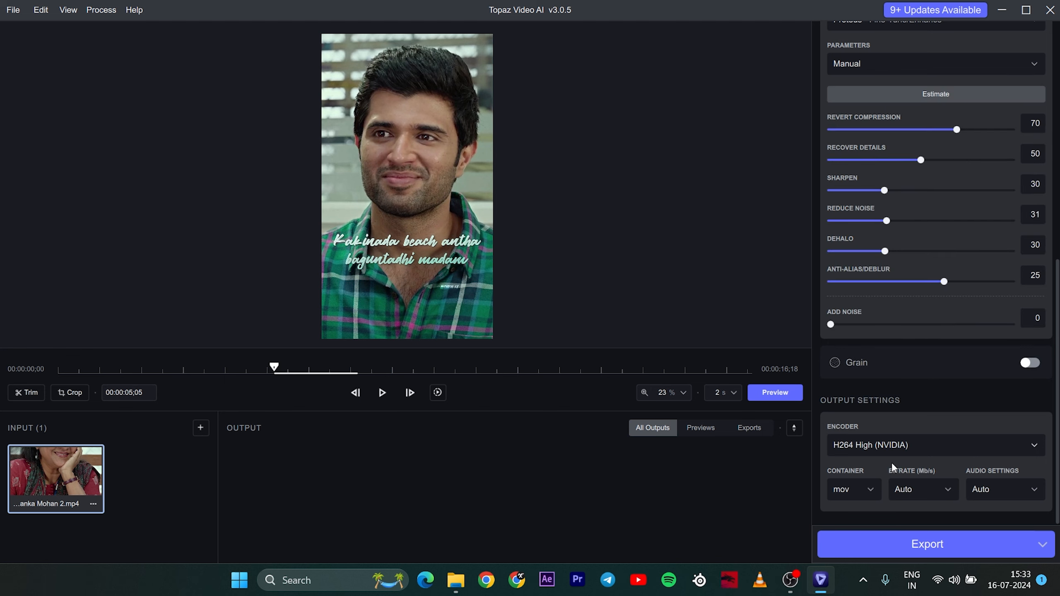
click(863, 486)
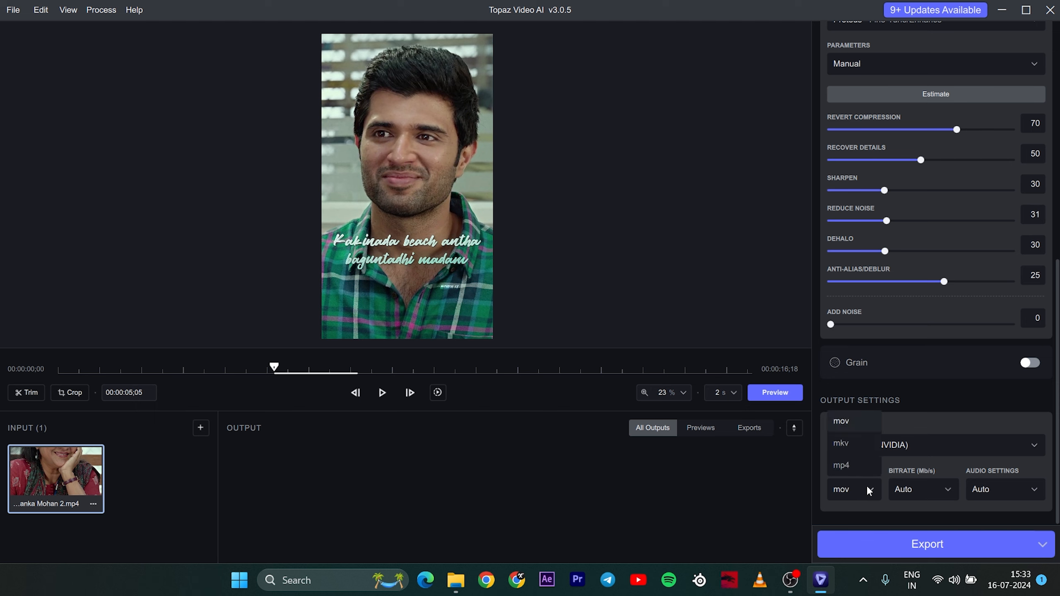
click(852, 467)
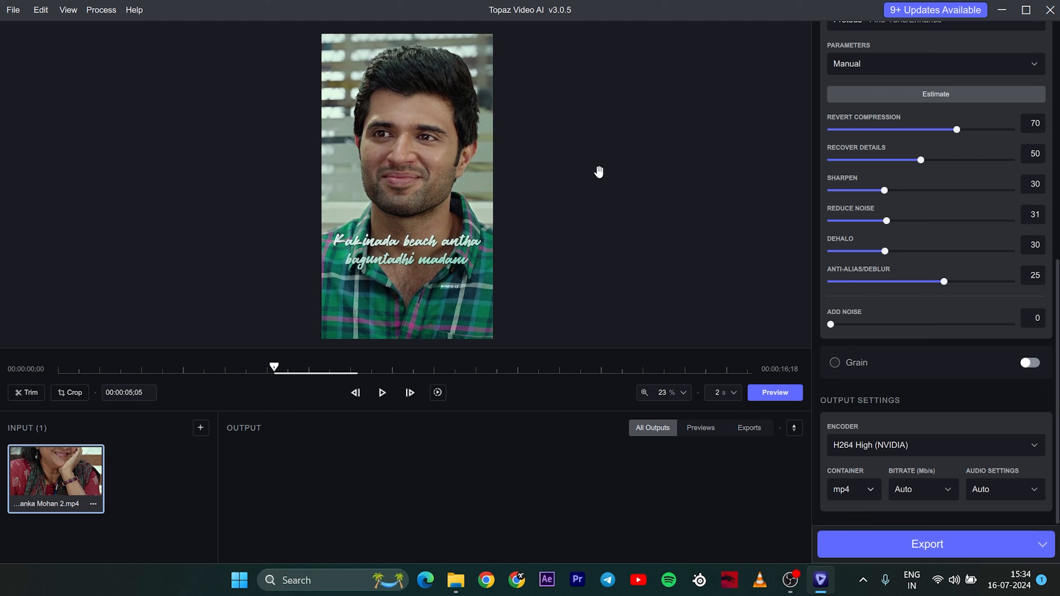
Open the processing preferences and try NVIDIA GeForce GTX 1650 as the AI processor, returning to All GPUs.
click(15, 15)
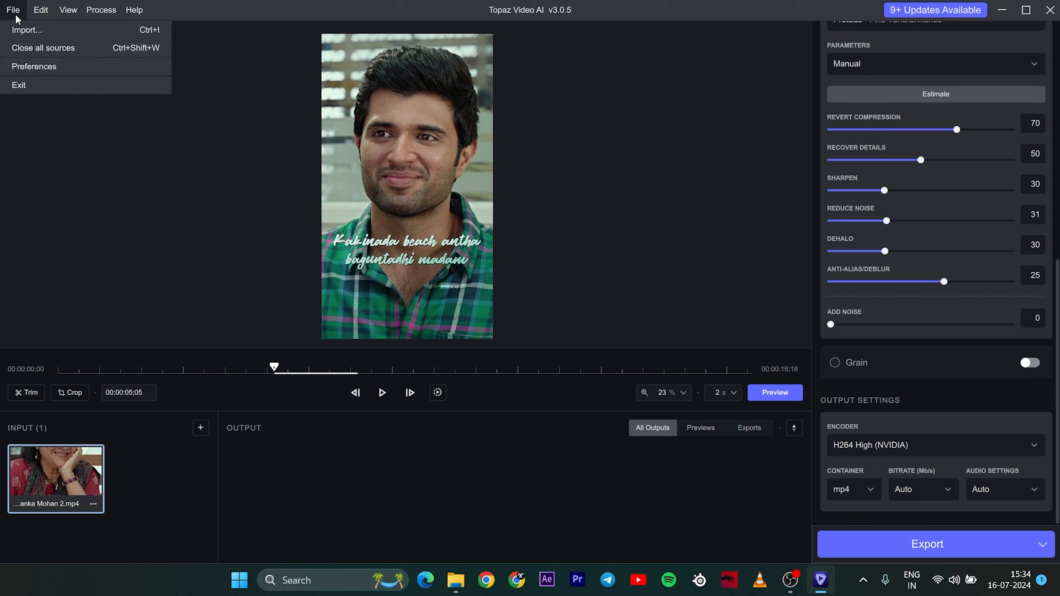
click(35, 68)
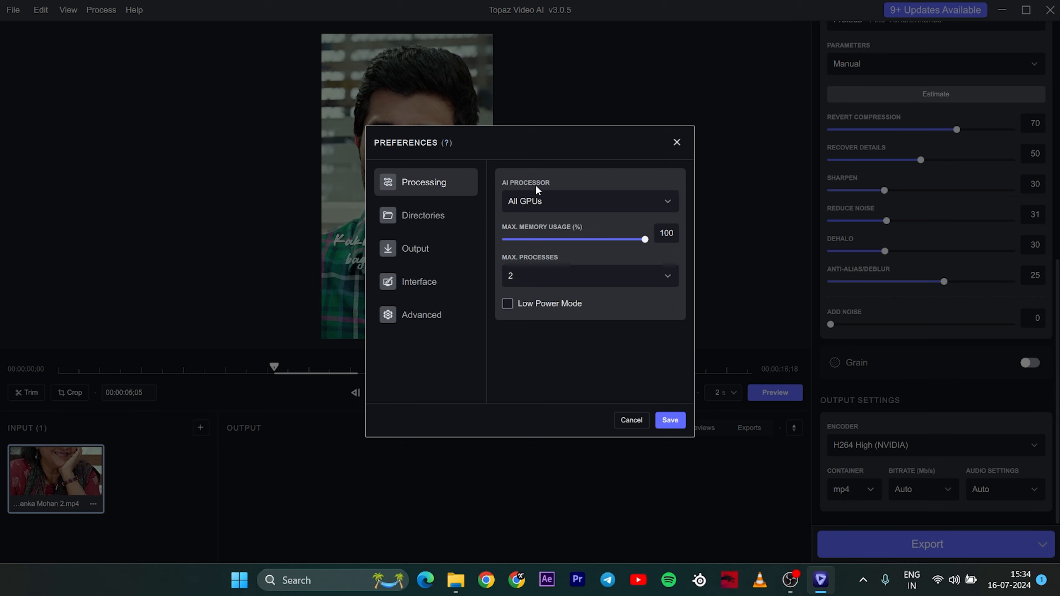
click(549, 201)
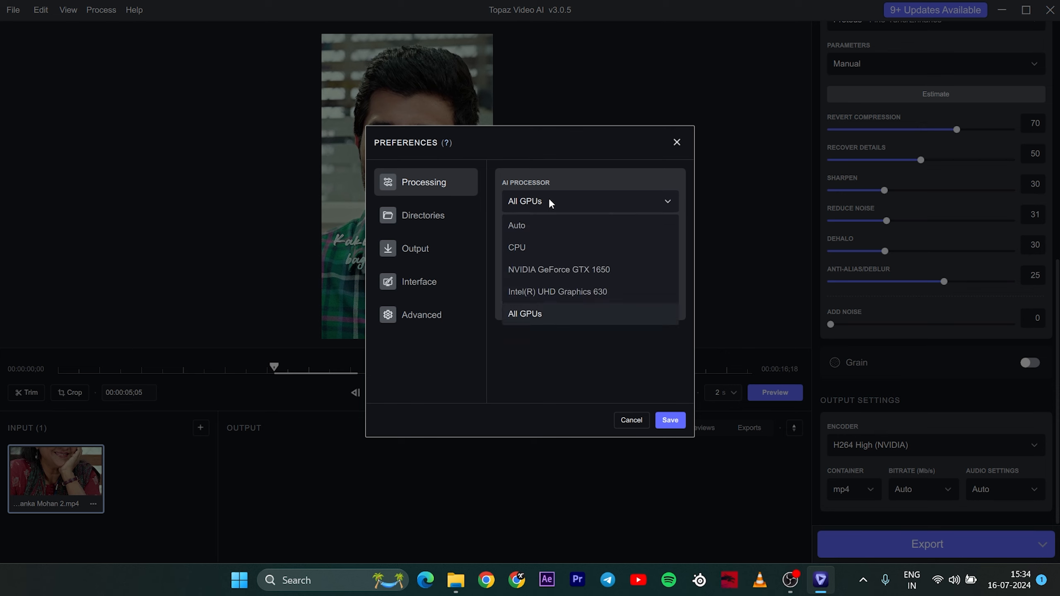
click(549, 271)
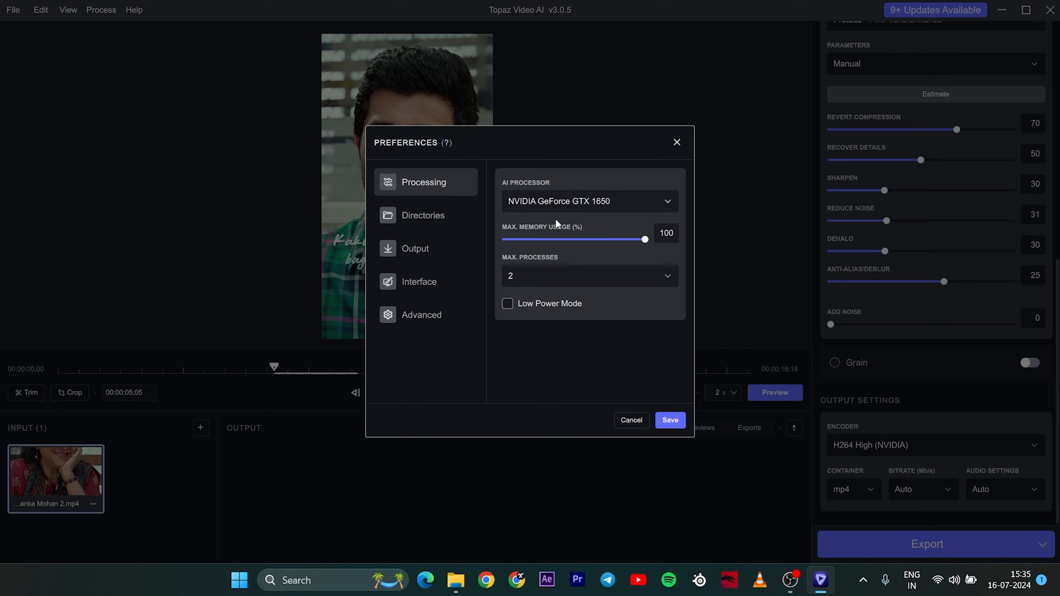
click(622, 200)
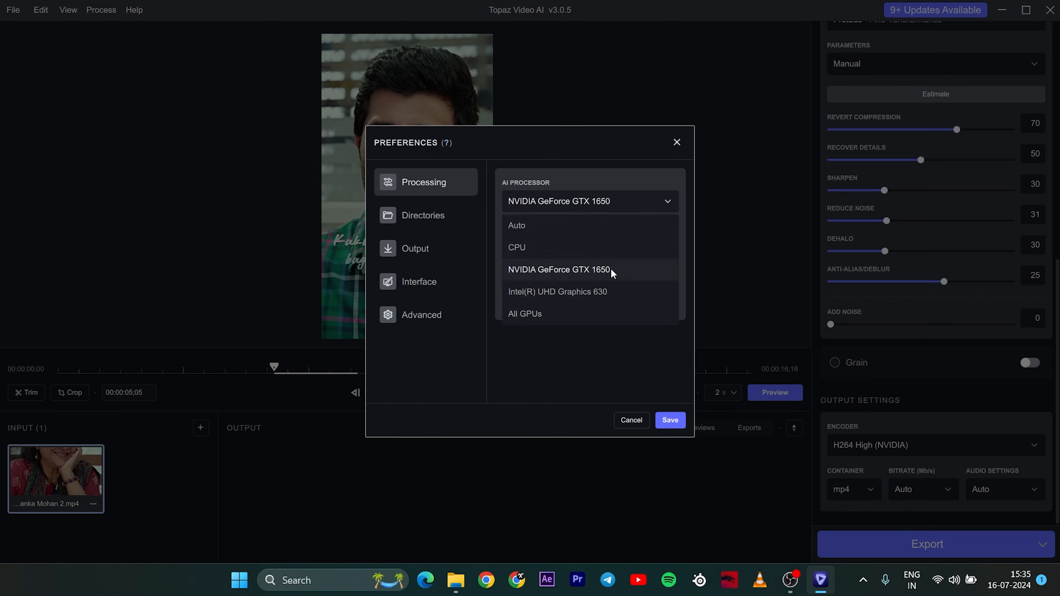
click(543, 313)
click(561, 203)
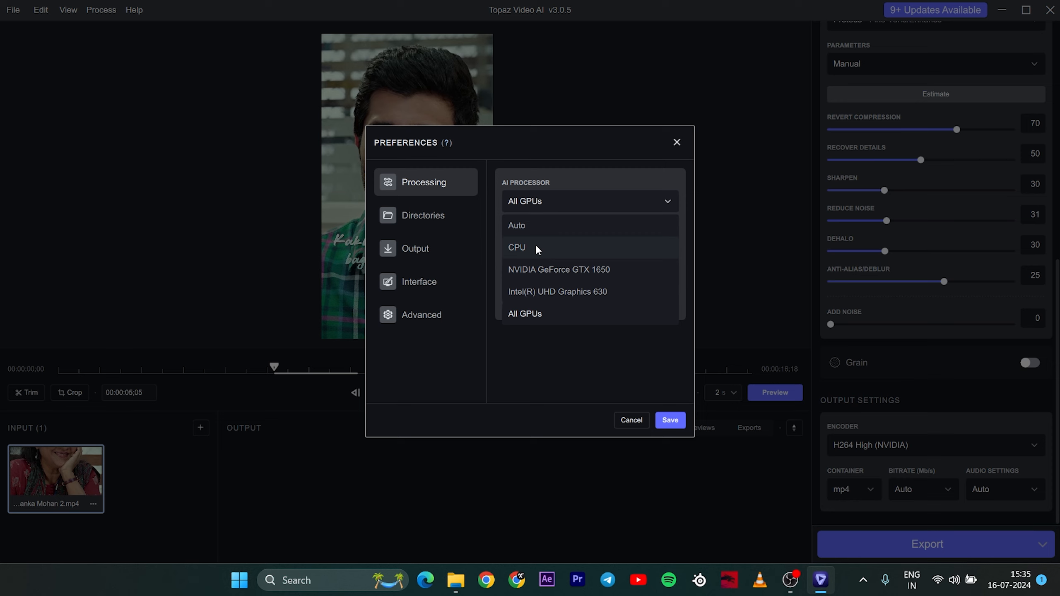
click(574, 271)
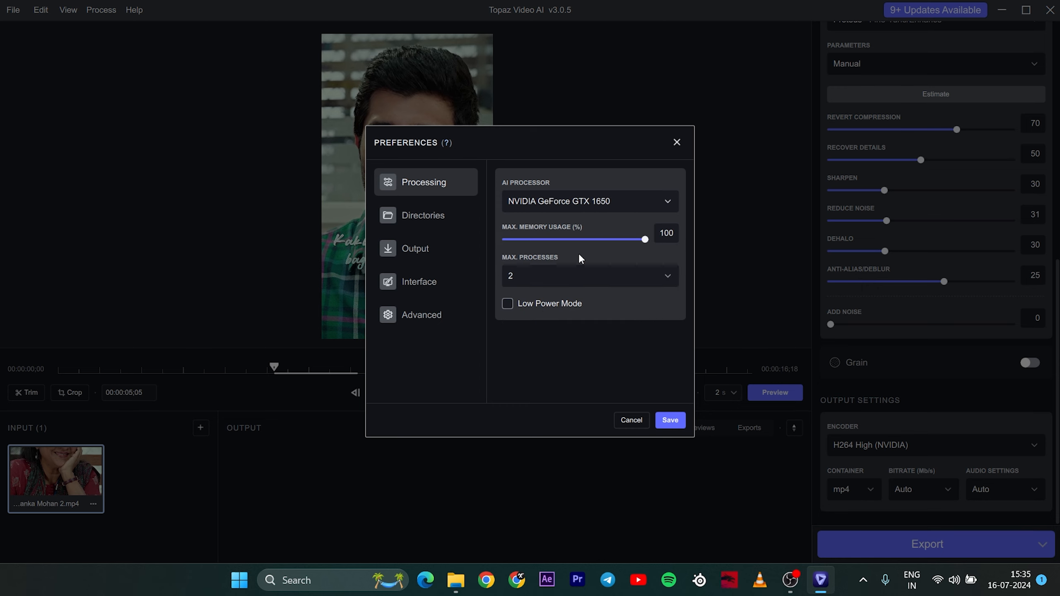
click(608, 202)
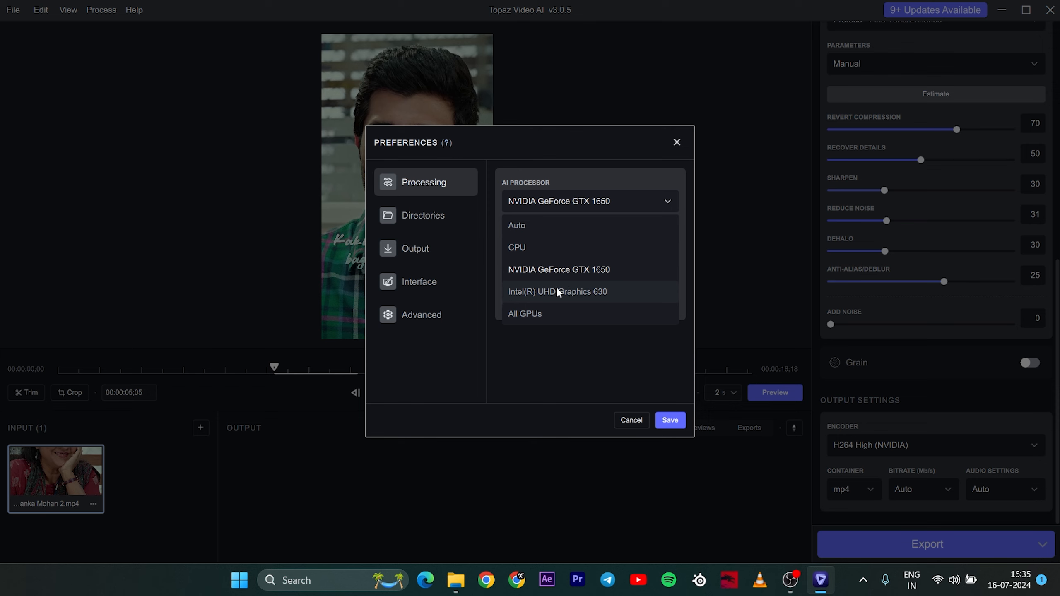
click(540, 314)
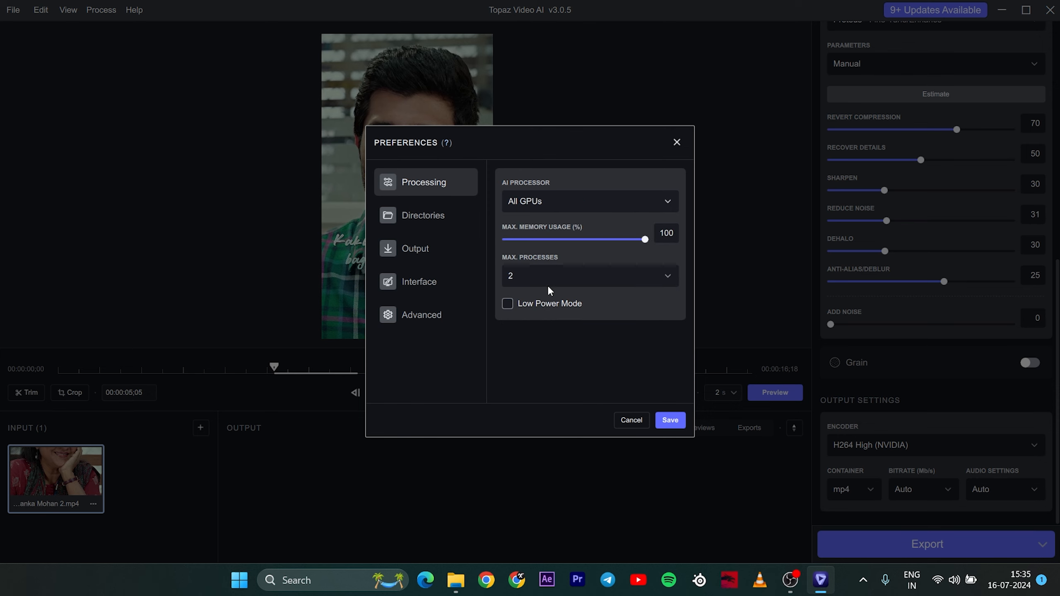
Review the model, temp and export folders in the Directories preferences, and check the Tutorial source folder in File Explorer.
click(416, 220)
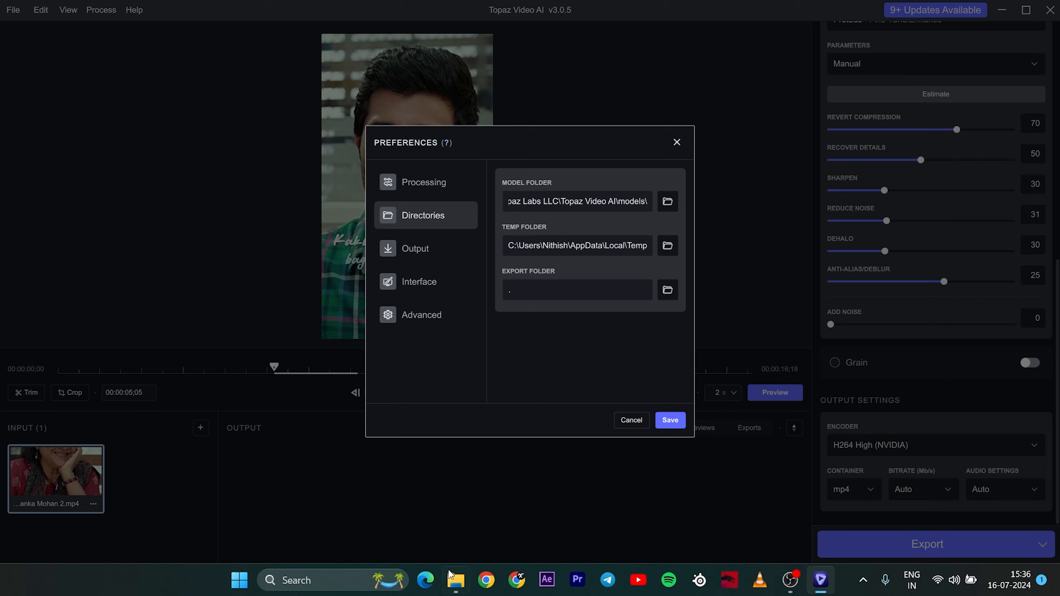
mouse_move(455, 579)
click(450, 543)
key(super+Up)
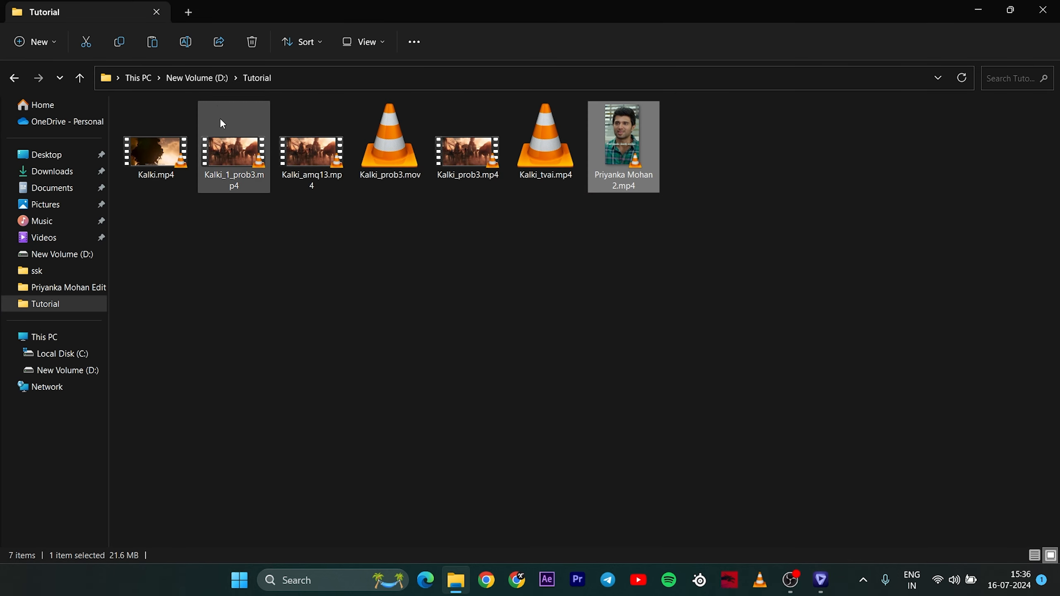
click(978, 10)
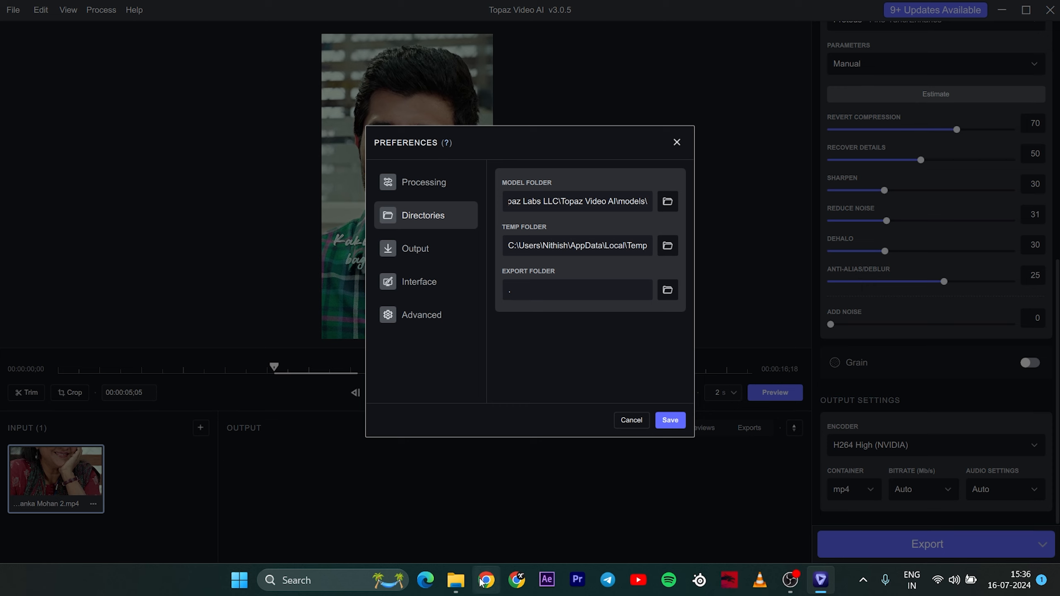
mouse_move(456, 581)
click(454, 541)
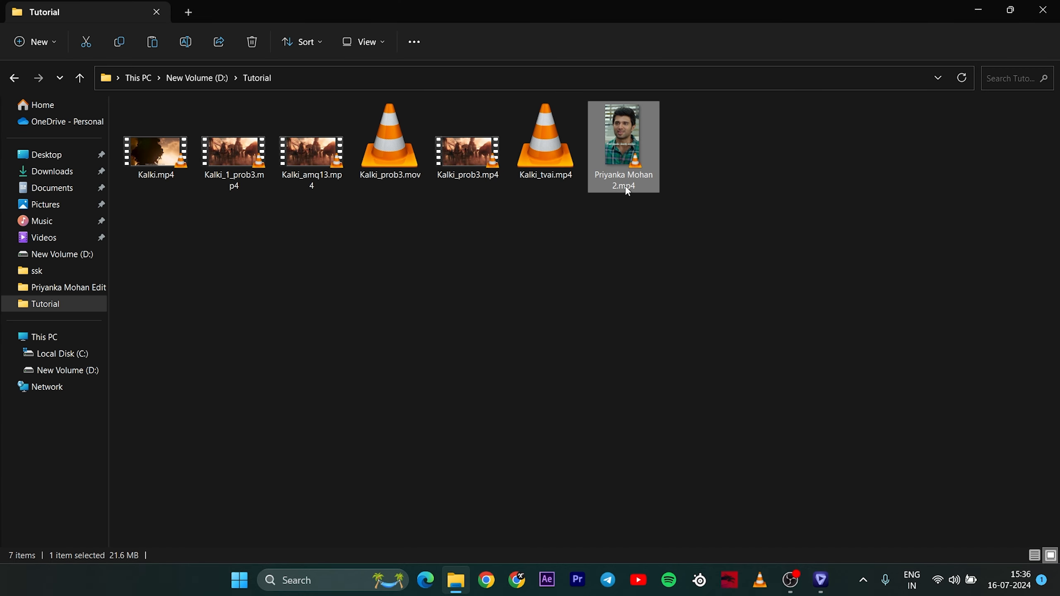
click(977, 11)
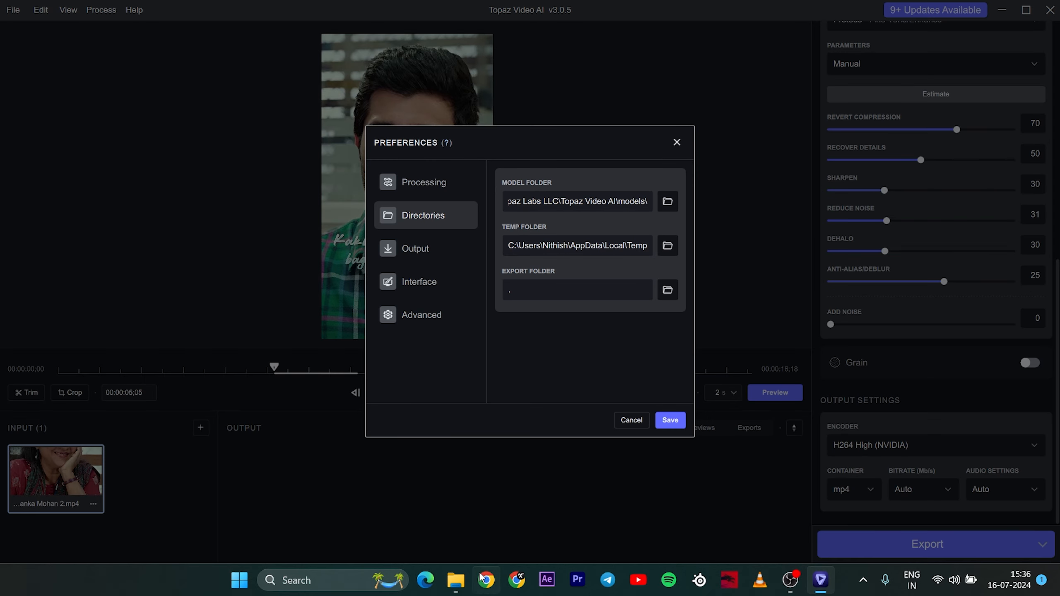
click(456, 580)
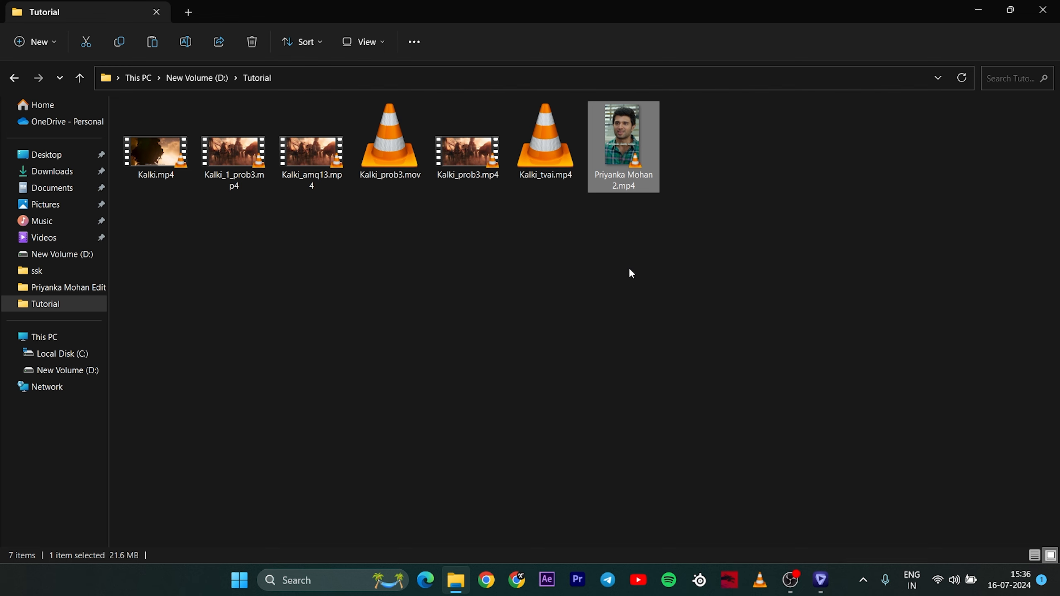
Check the folders on New Volume (D:) in File Explorer, open the Priyanka Mohan Edit folder, and return to Topaz Video AI.
click(978, 9)
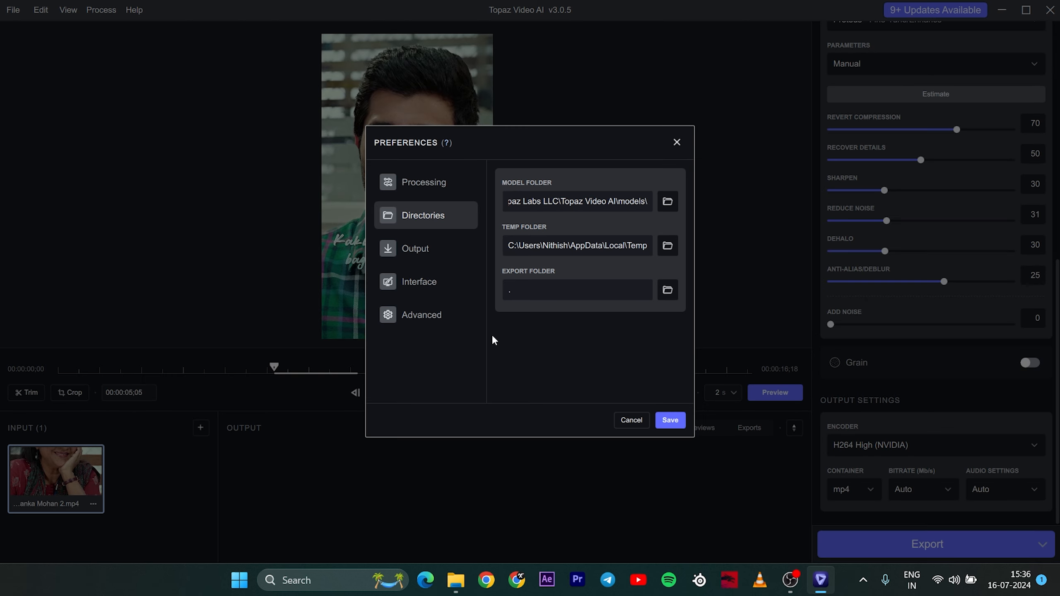
click(456, 580)
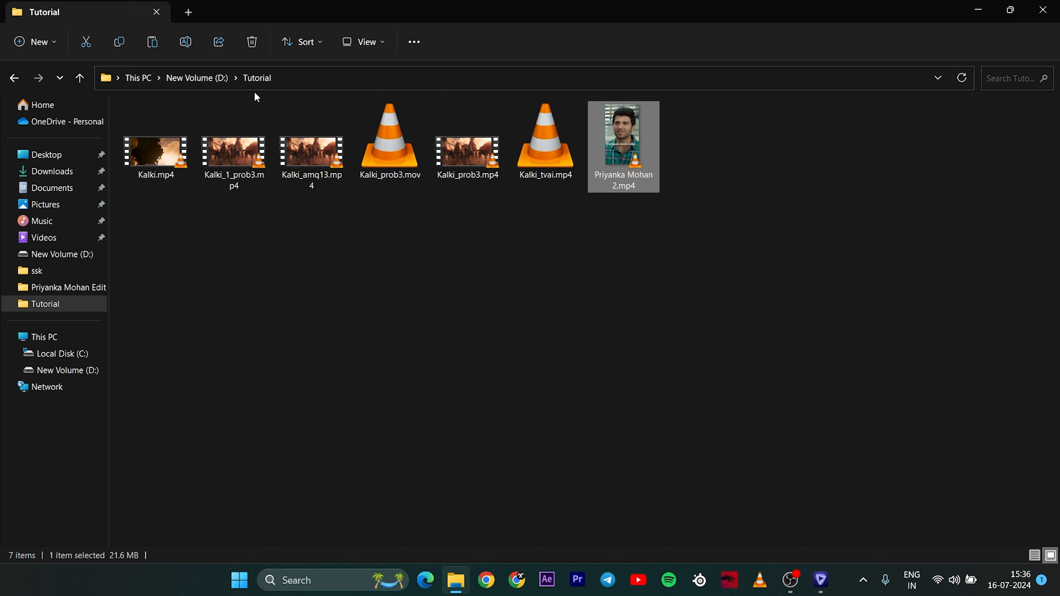
click(199, 78)
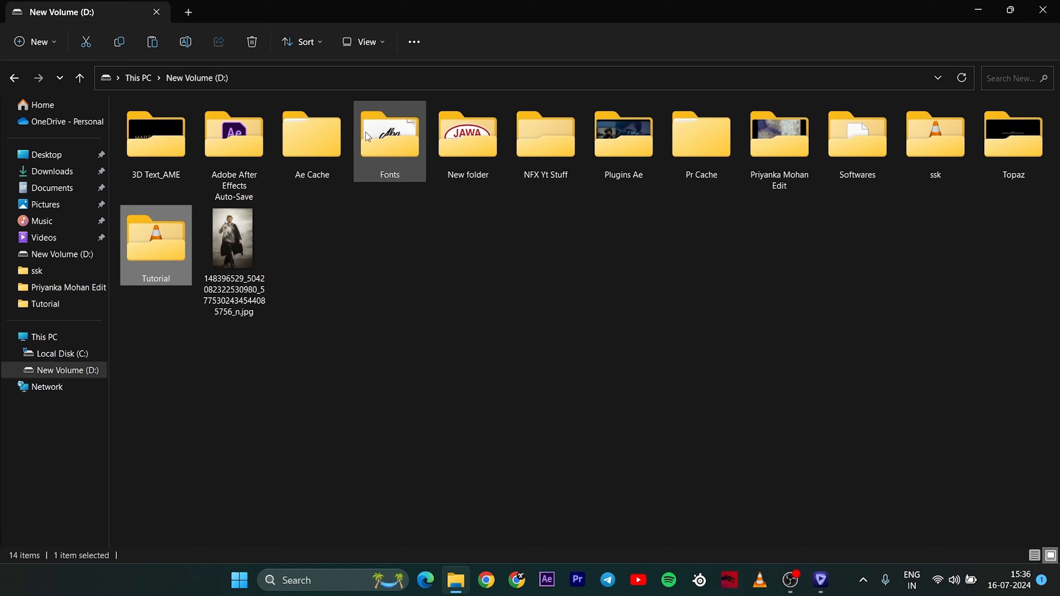
double_click(786, 154)
click(978, 9)
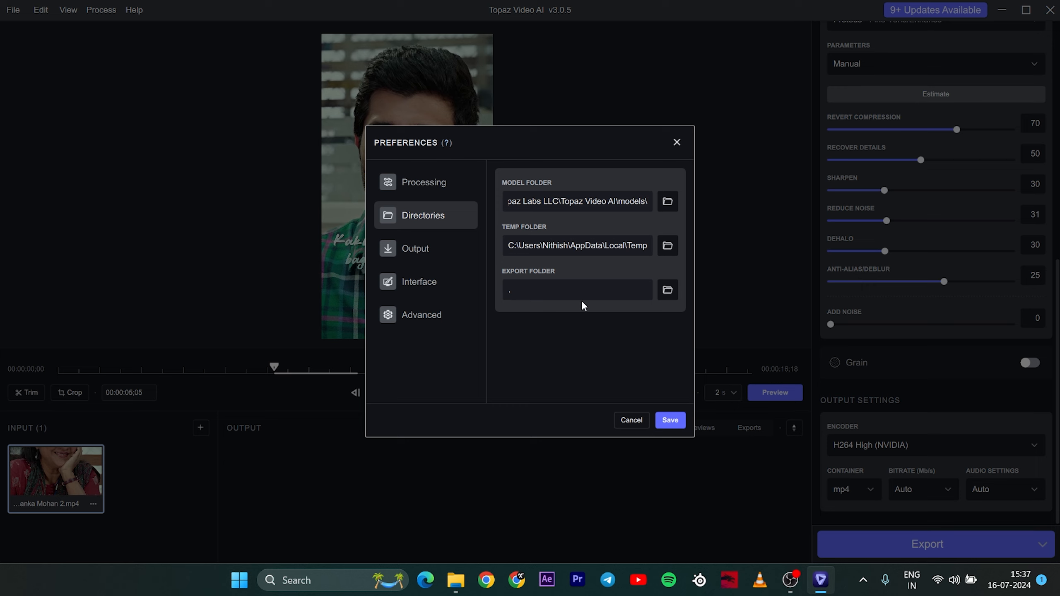
Review the Output preferences and the available default encoders, keeping H264 High (NVIDIA) selected.
click(412, 252)
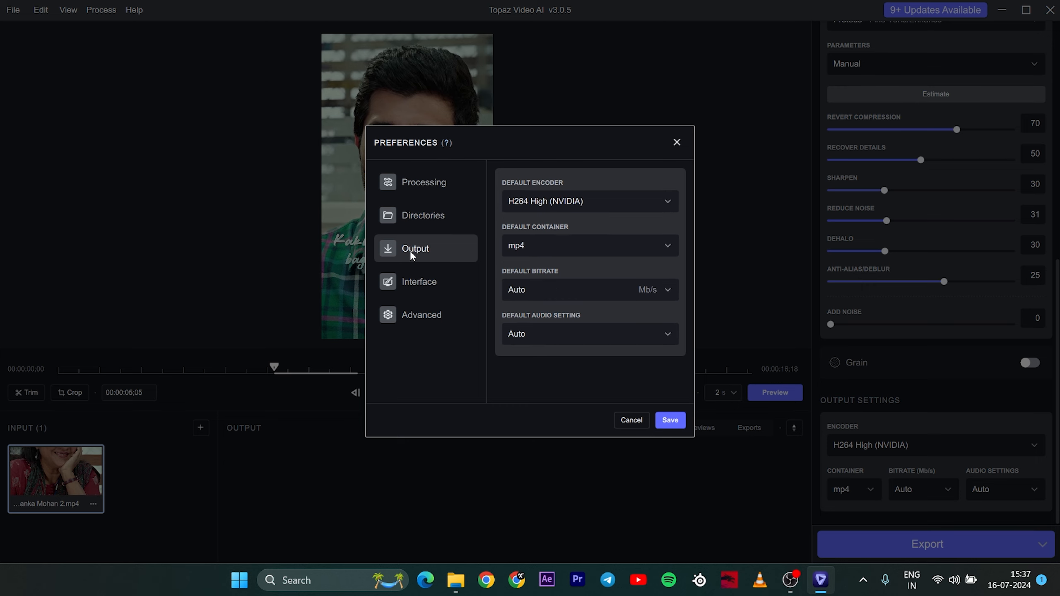
click(608, 201)
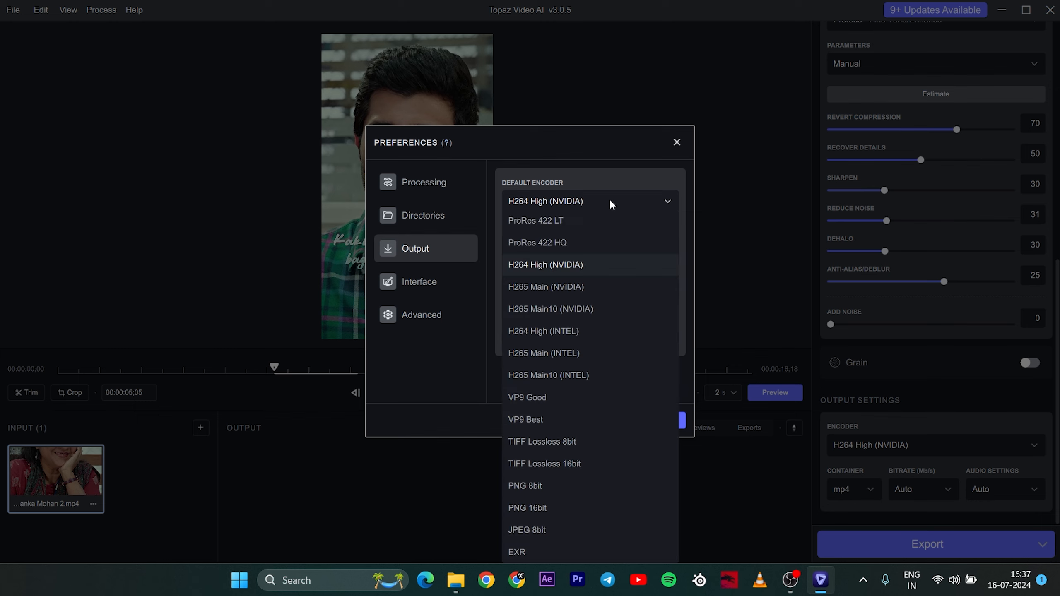
click(635, 205)
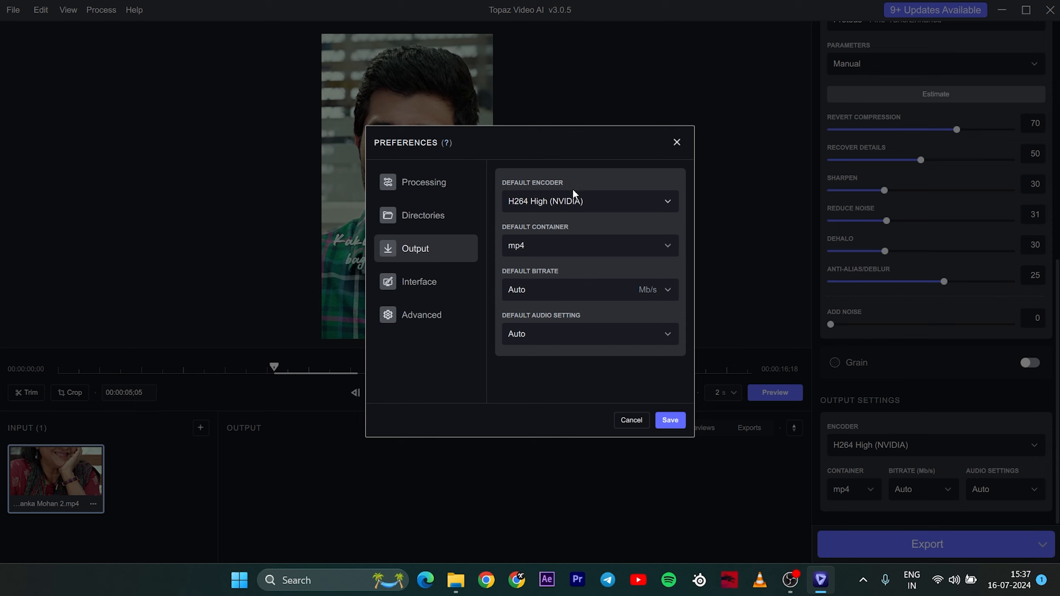
click(616, 202)
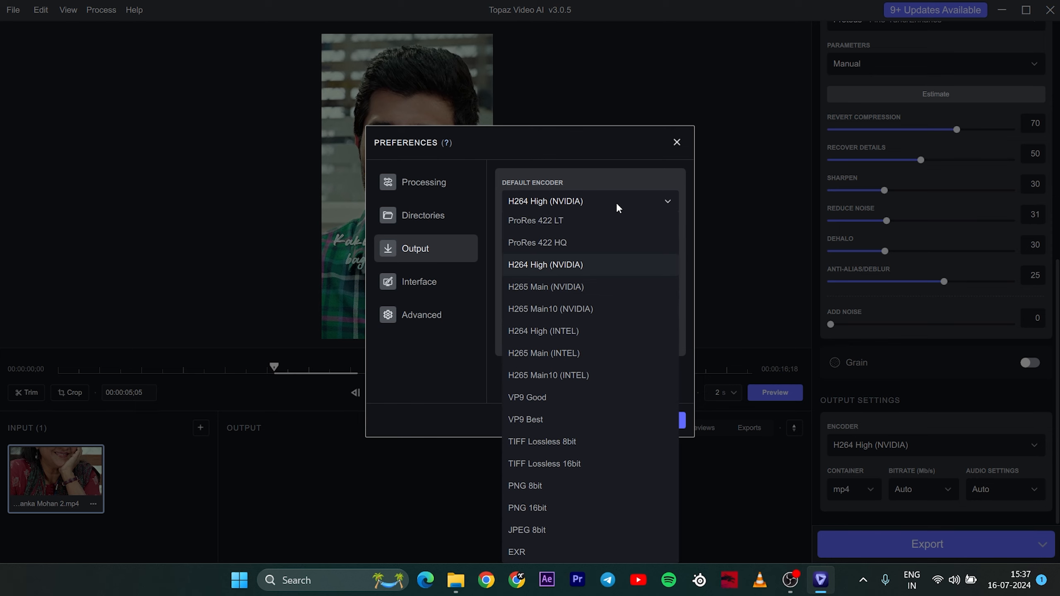
click(577, 264)
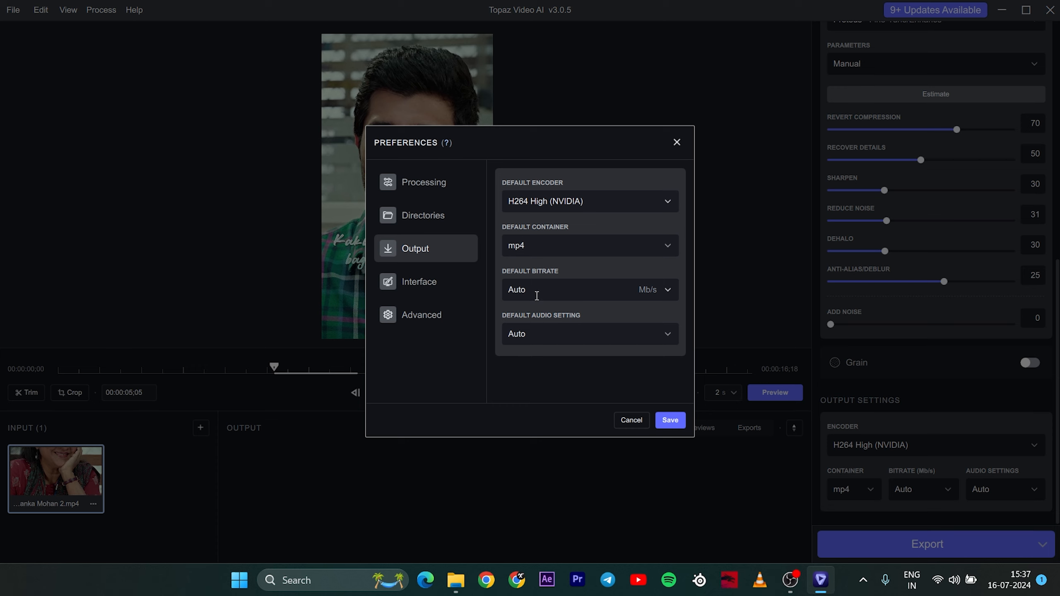
Review the Interface and Advanced preferences, including the default preset options, and save the preferences.
click(422, 284)
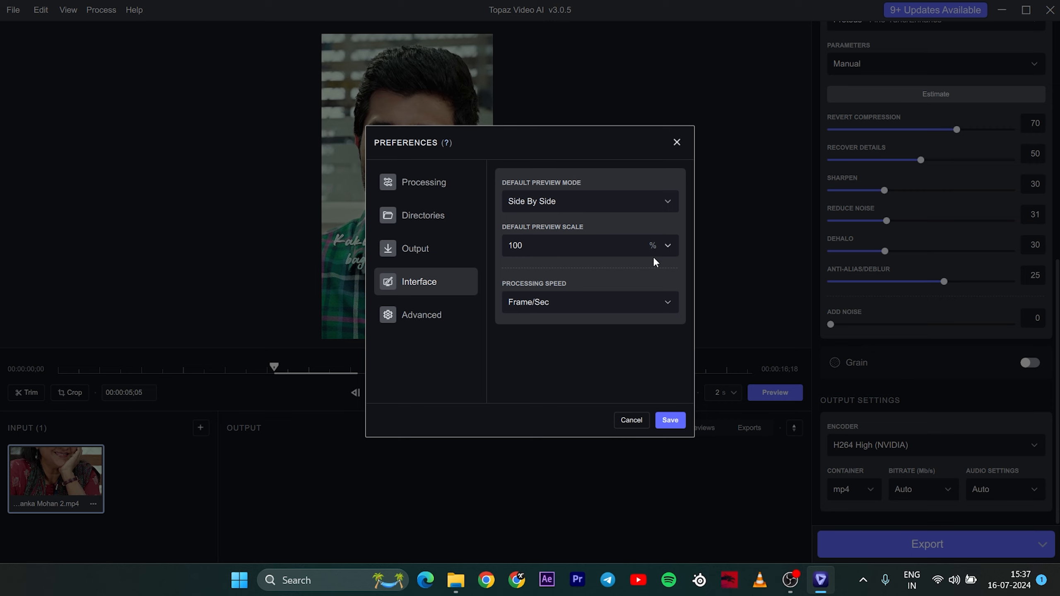
click(420, 317)
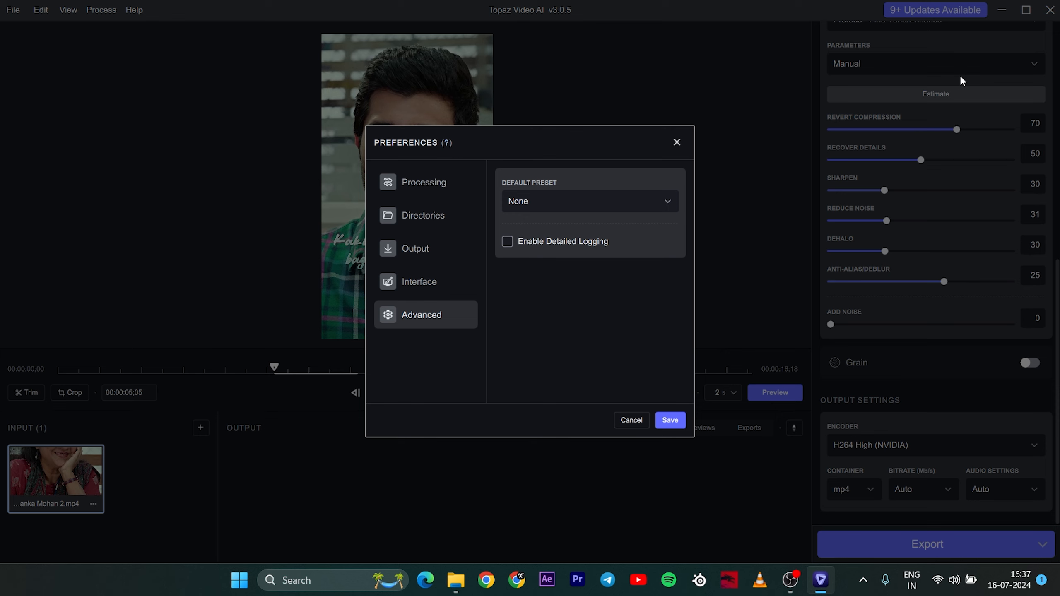
click(542, 202)
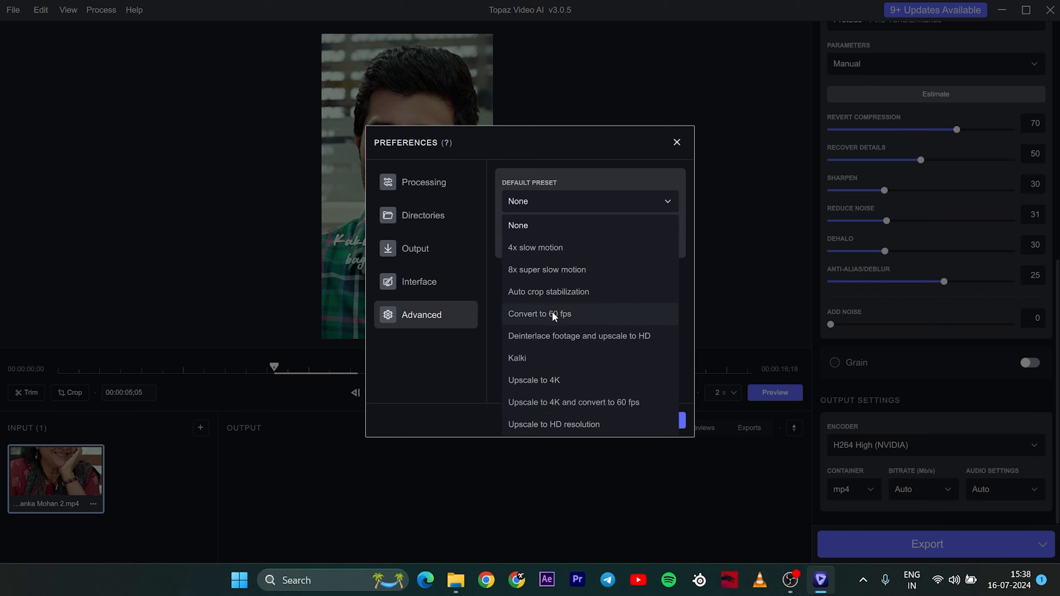
click(605, 184)
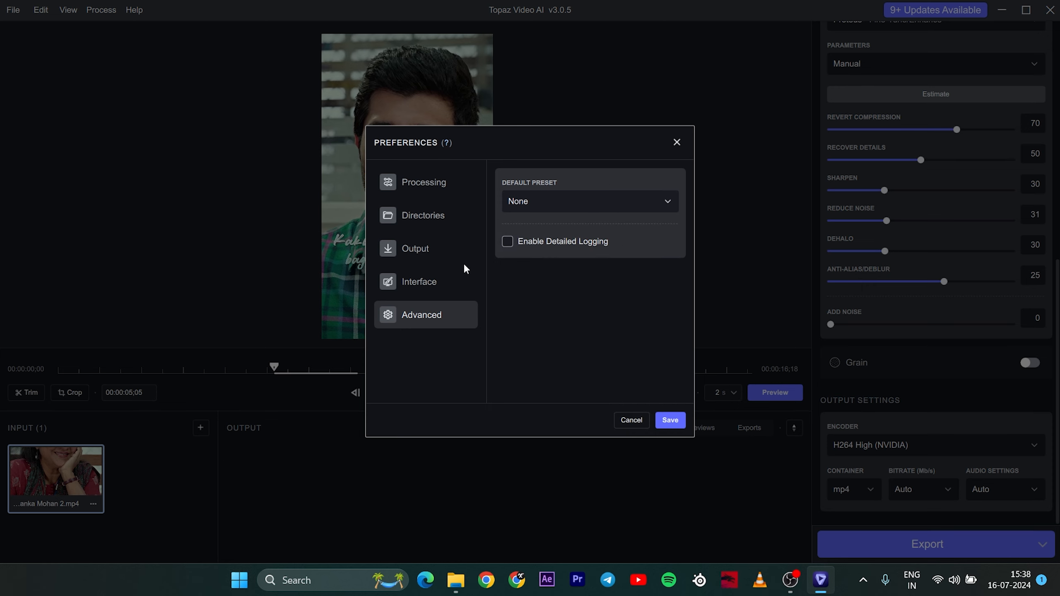
click(670, 420)
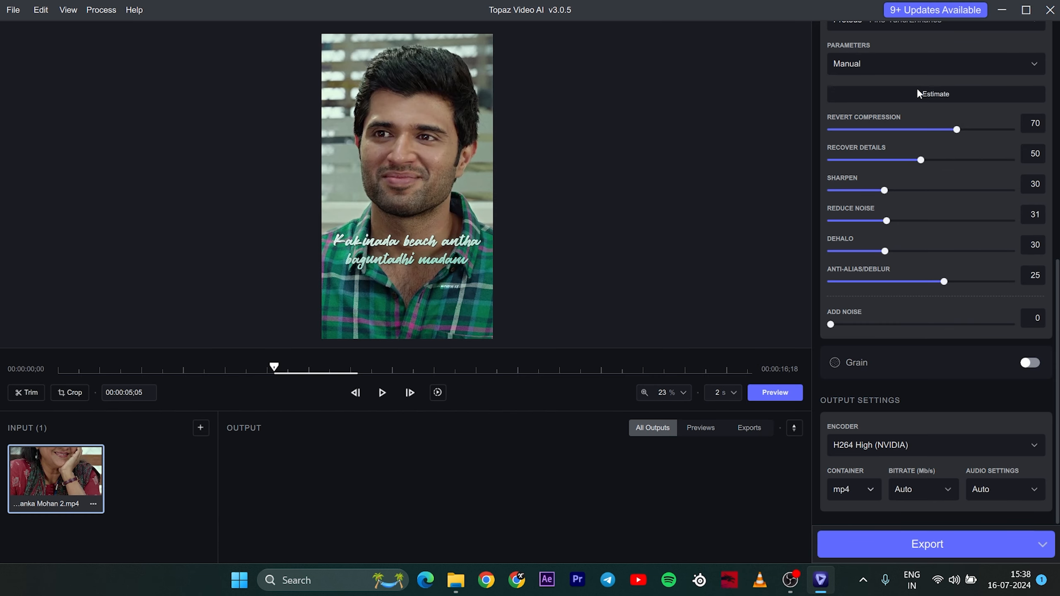
Save the current enhancement and output settings as a new preset named vijay.
scroll(906, 74, up, 8)
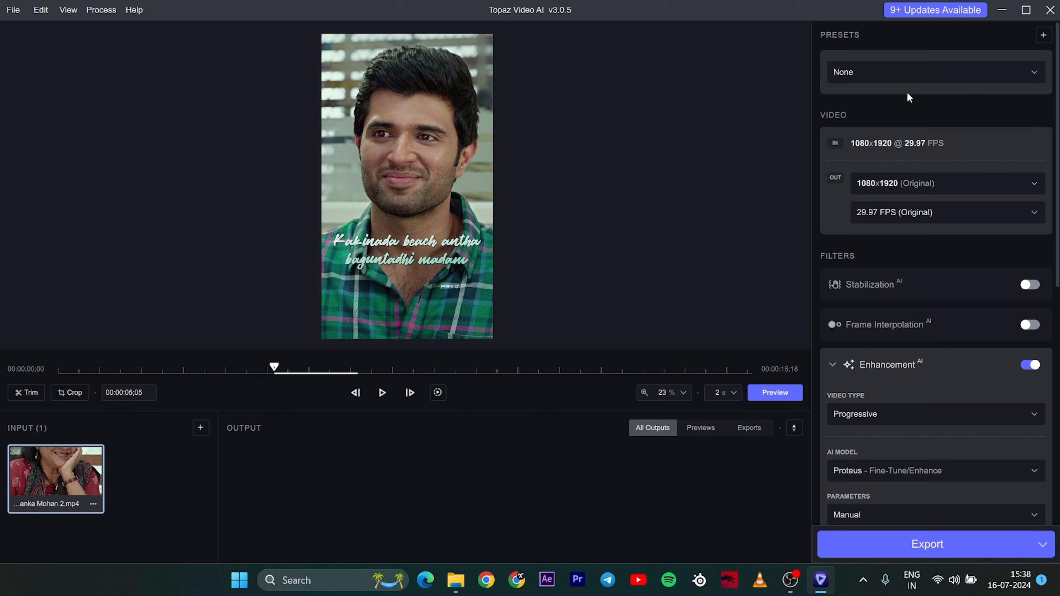
scroll(909, 317, down, 10)
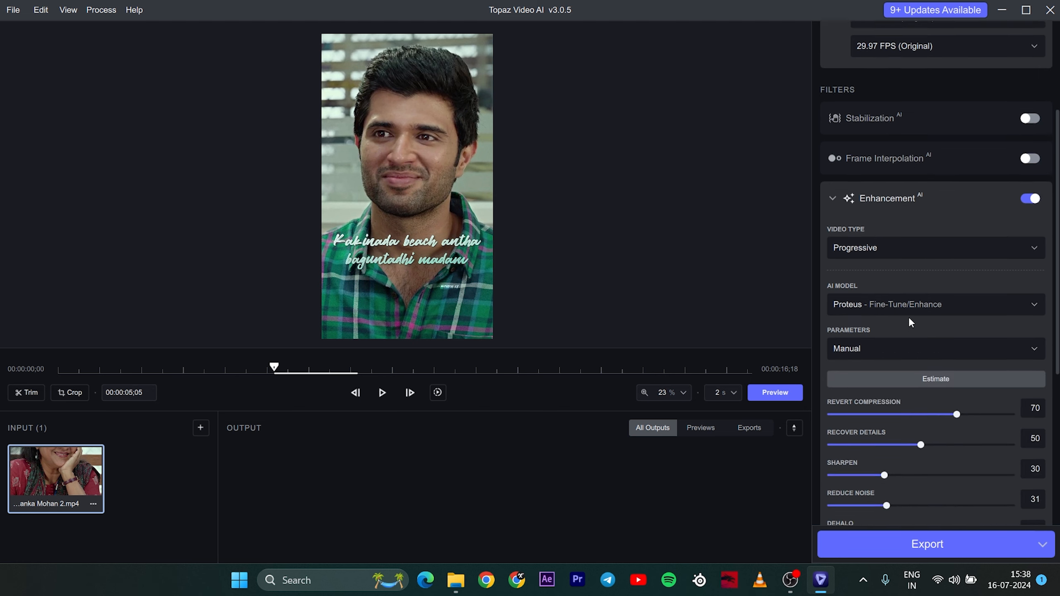
scroll(929, 92, up, 4)
scroll(930, 55, up, 5)
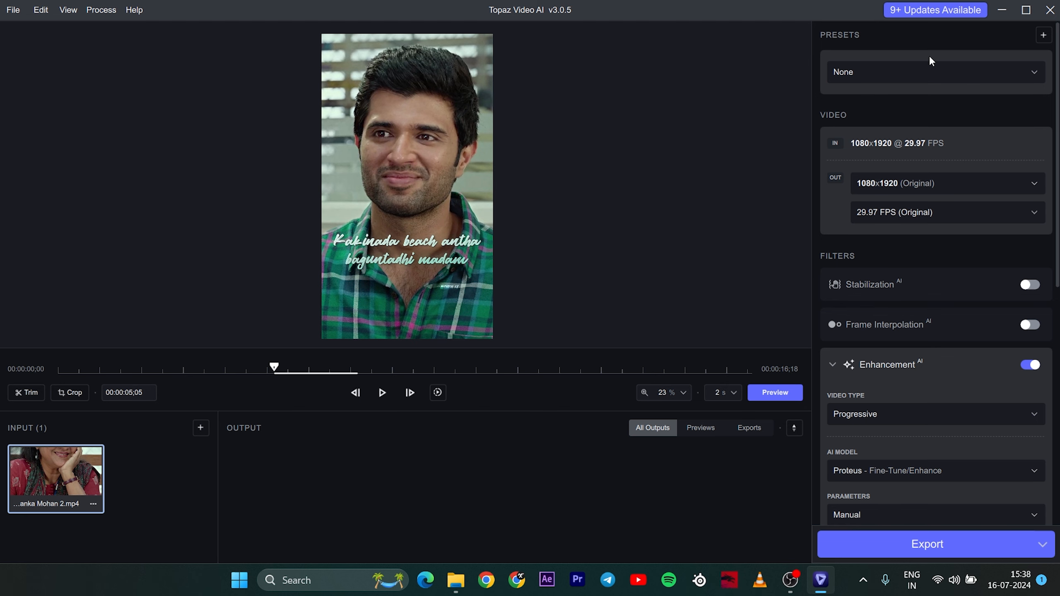
click(1044, 36)
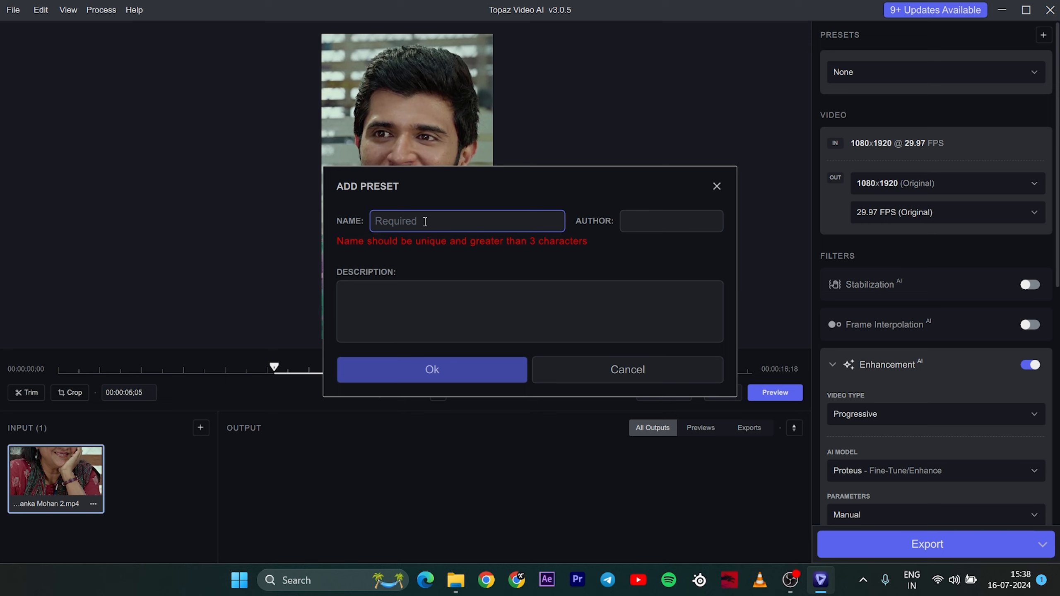
text(vijay)
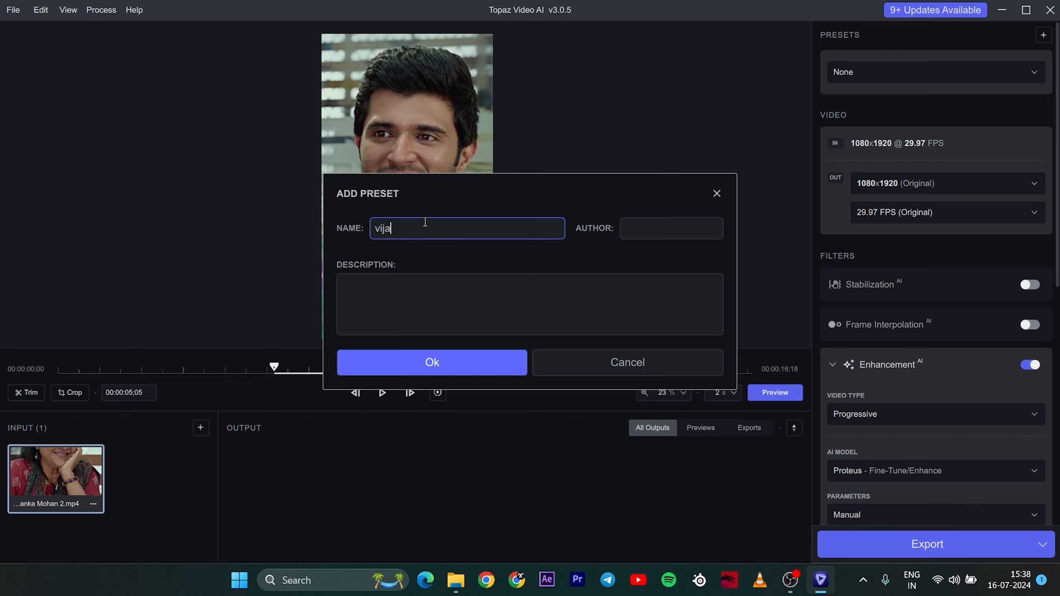
key(BackSpace)
key(BackSpace)
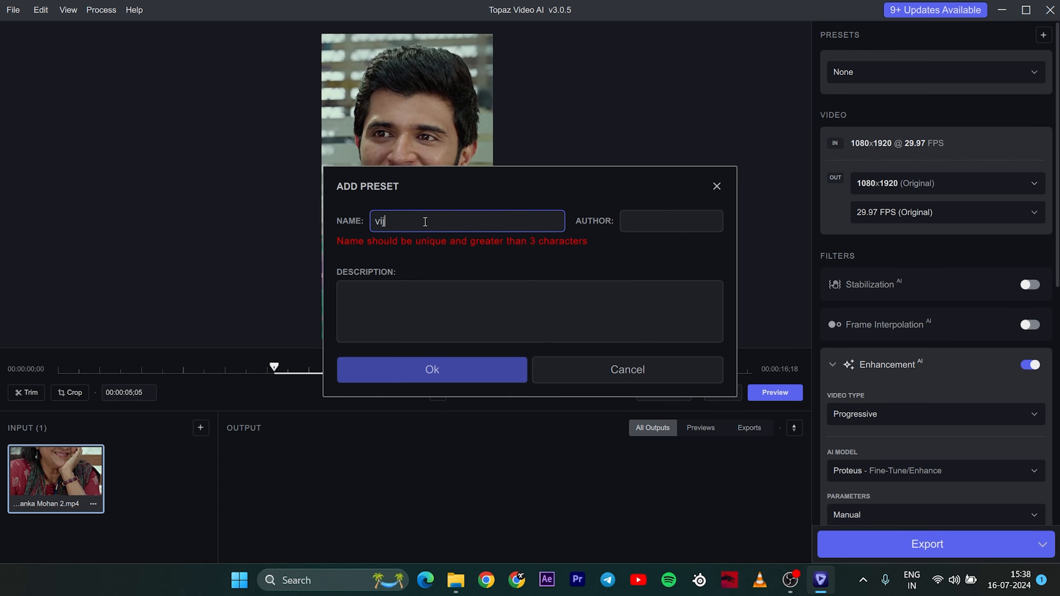
text(ay)
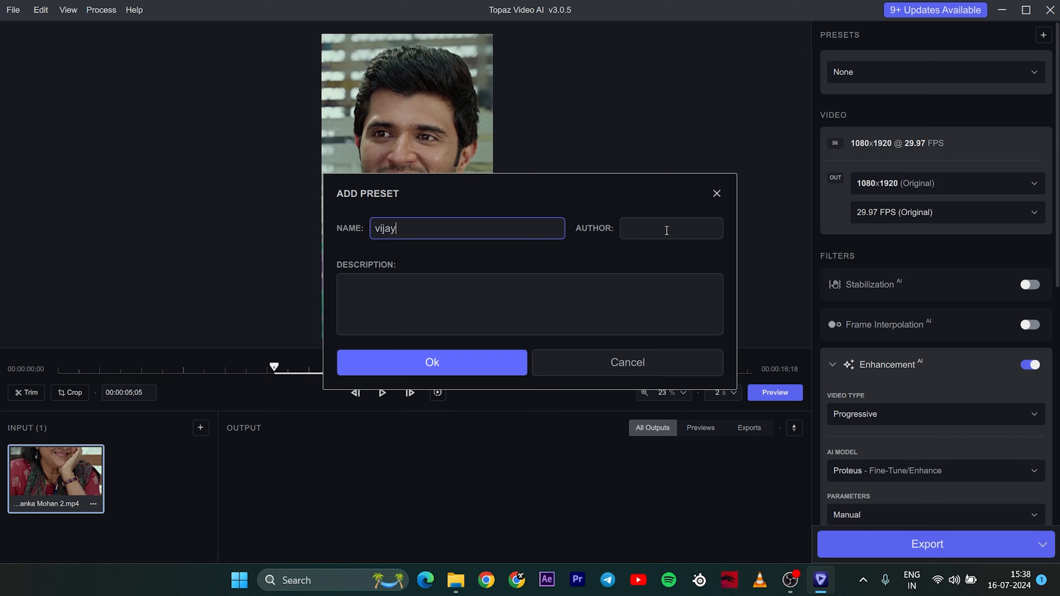
click(455, 363)
Switch the preset to None, then reapply the vijay preset and check its enhancement values.
click(910, 71)
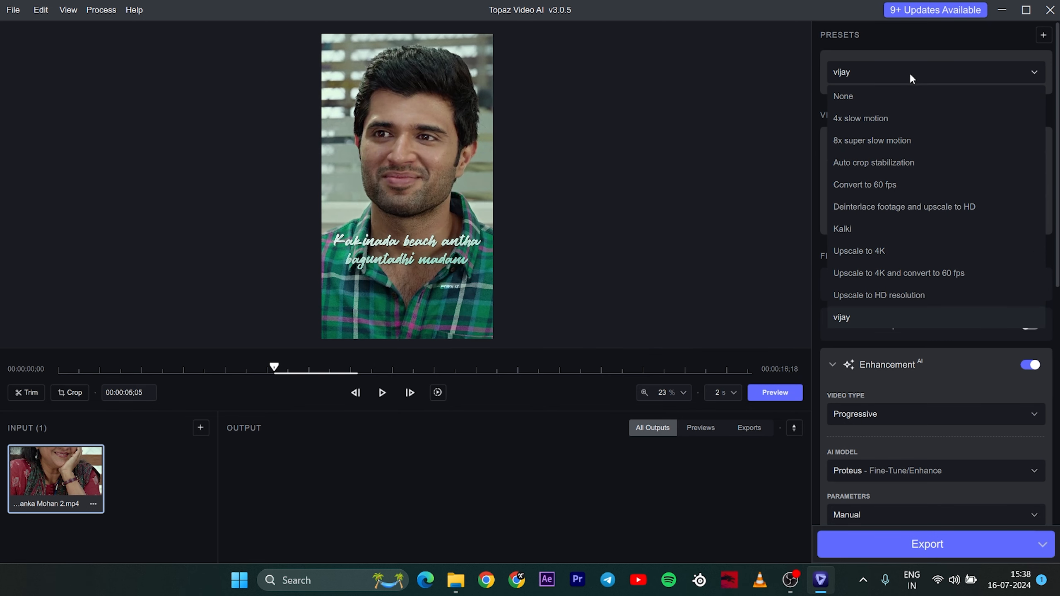
click(865, 72)
click(865, 72)
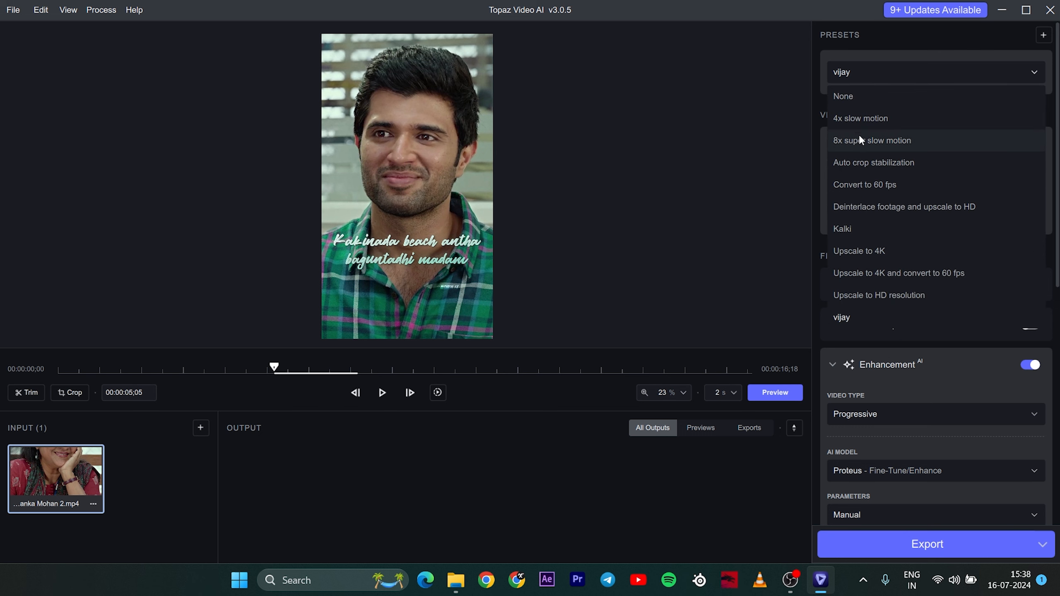
click(852, 98)
click(873, 76)
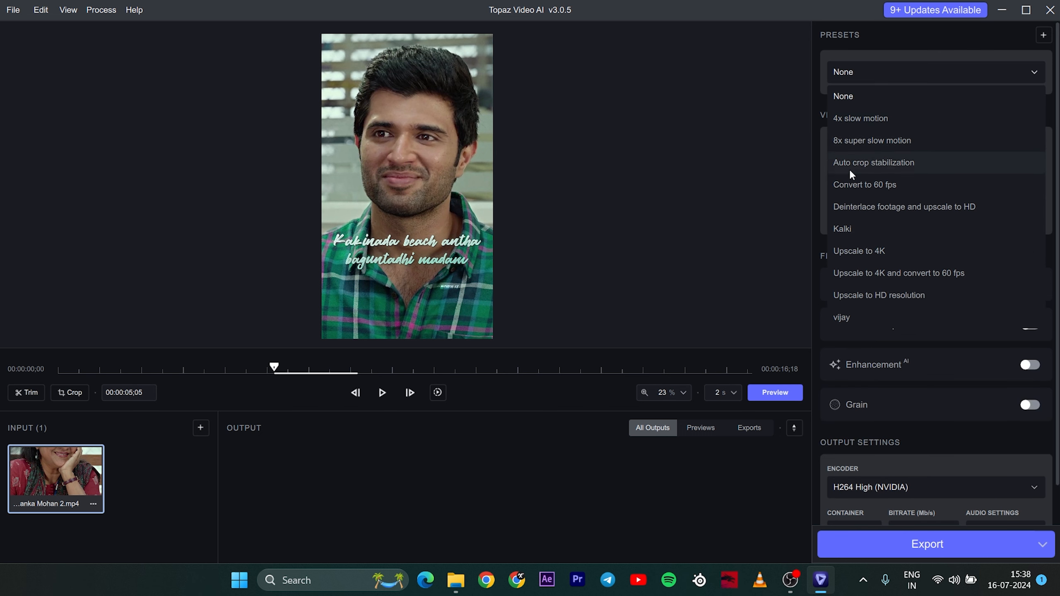
click(843, 316)
scroll(863, 164, down, 10)
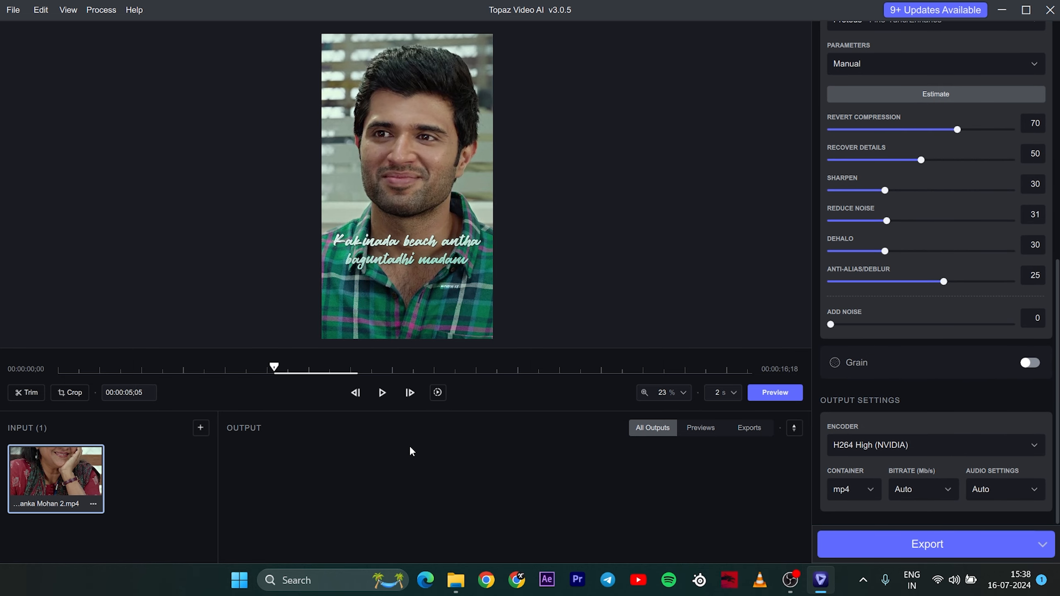
Play the clip briefly, export it with the vijay preset settings, and fit the side-by-side comparison closer to the whole frame.
click(382, 393)
click(383, 391)
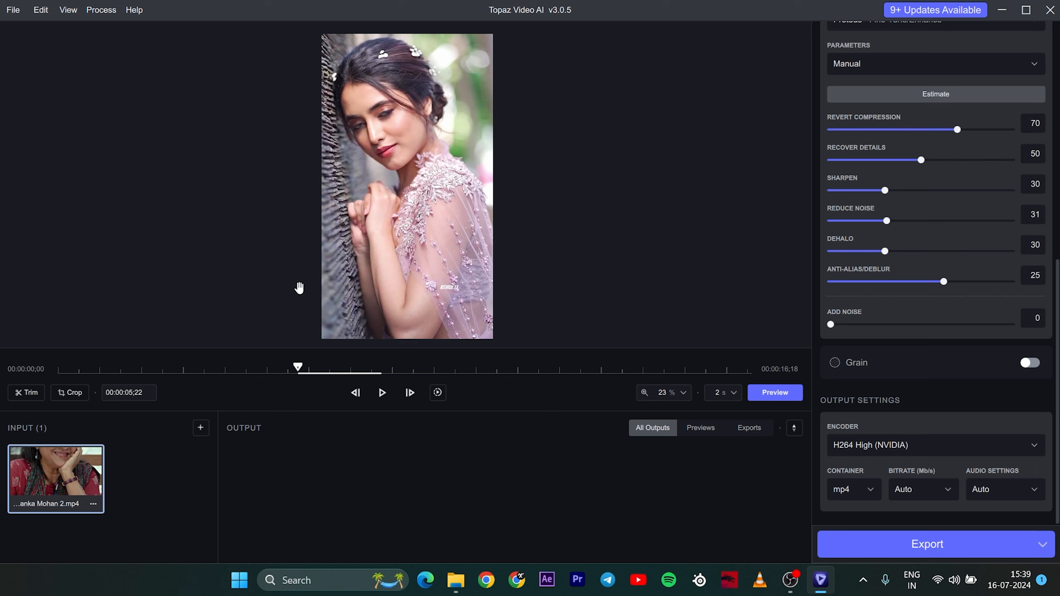
click(927, 544)
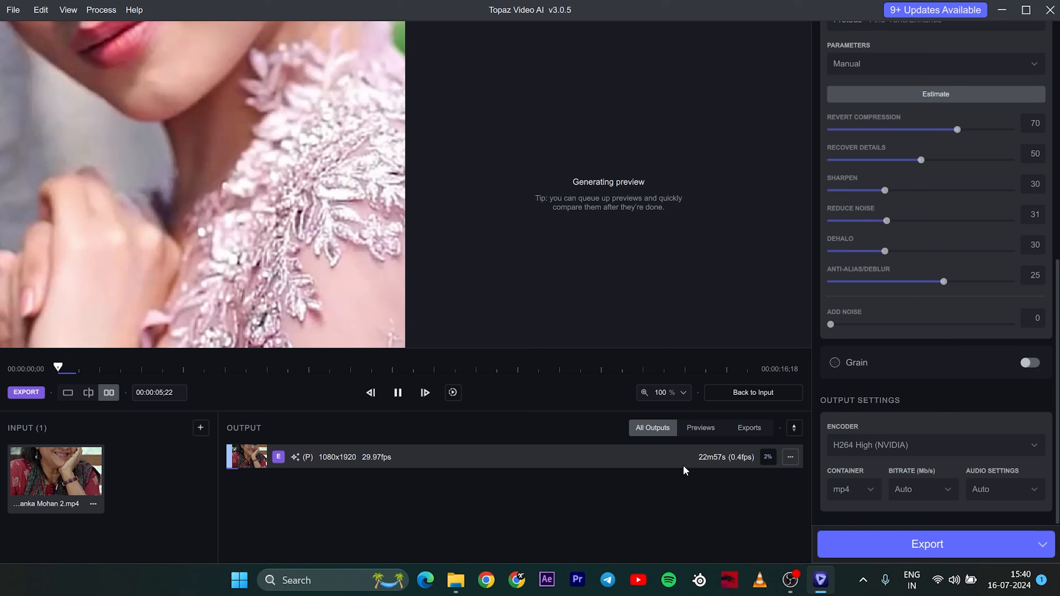
scroll(514, 256, down, 5)
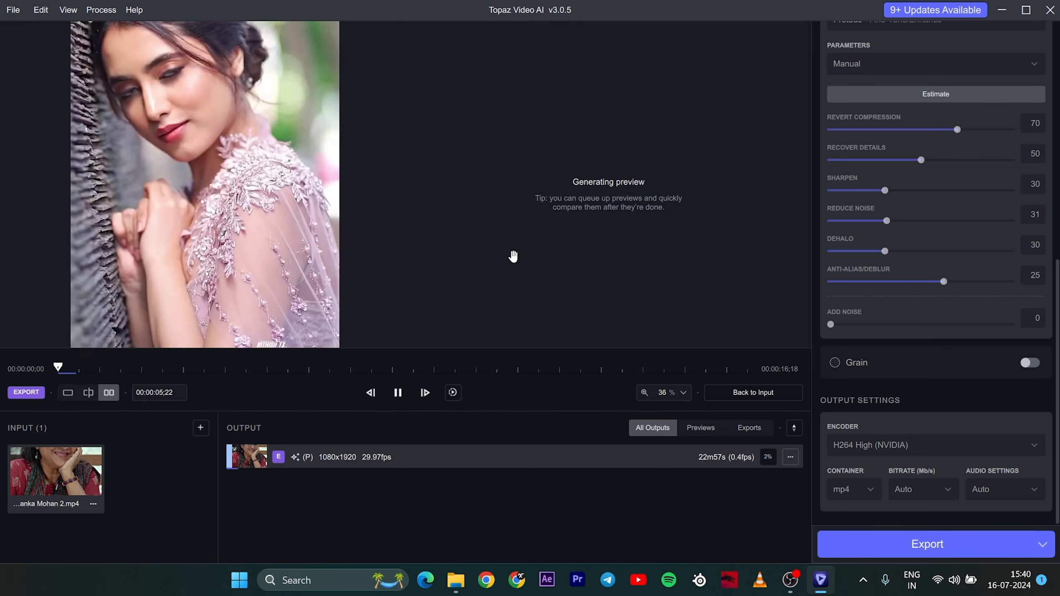
scroll(514, 257, up, 1)
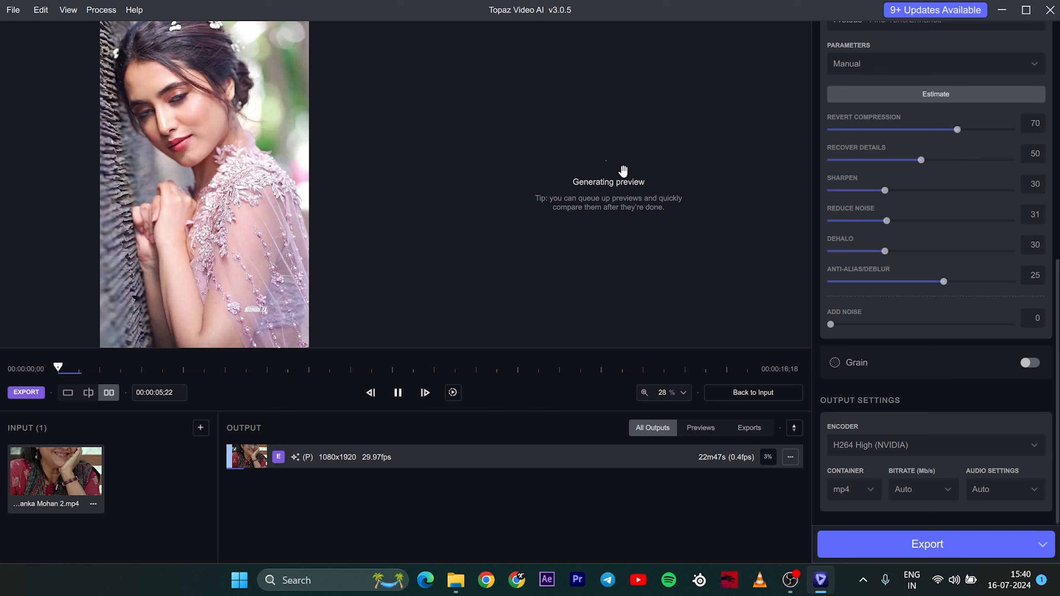
scroll(565, 186, up, 2)
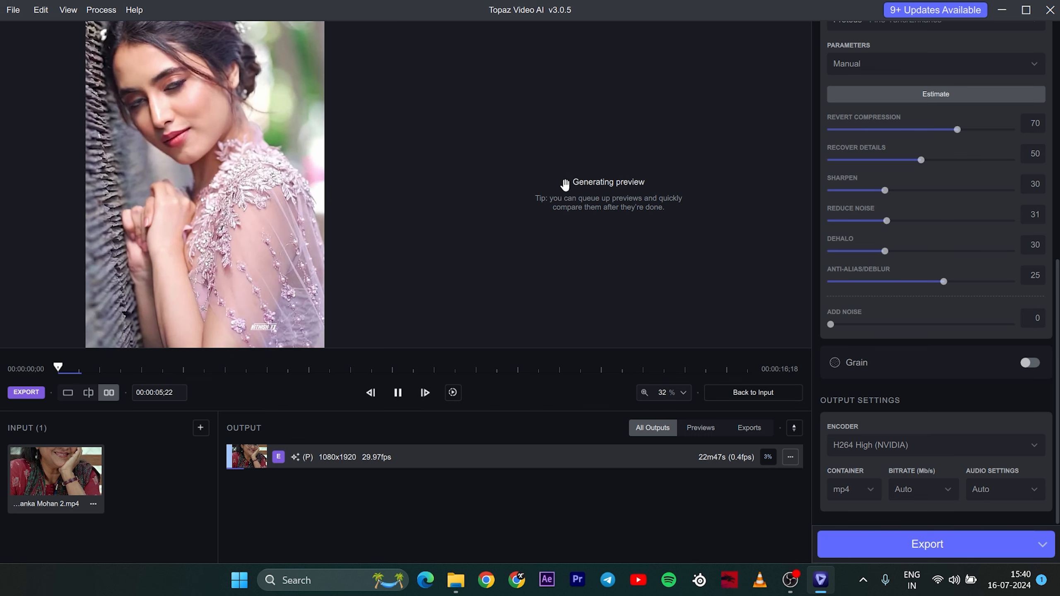